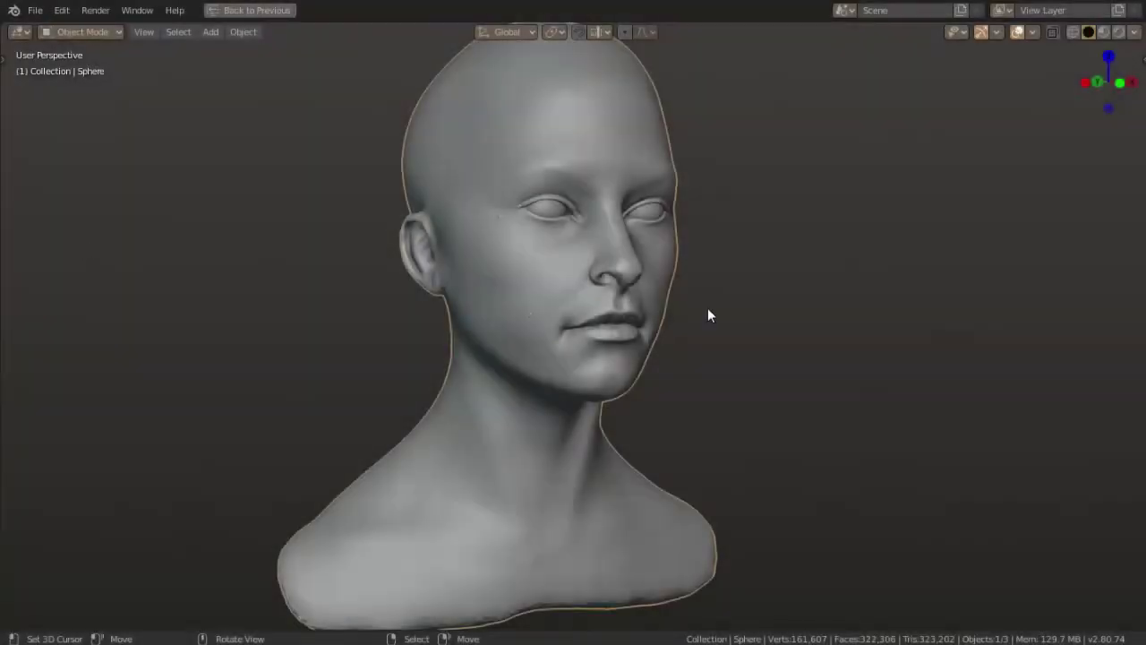
Step: Paste the quad retopology mesh into the scene over the sculpted head
middle_click_drag(709, 314, 660, 307)
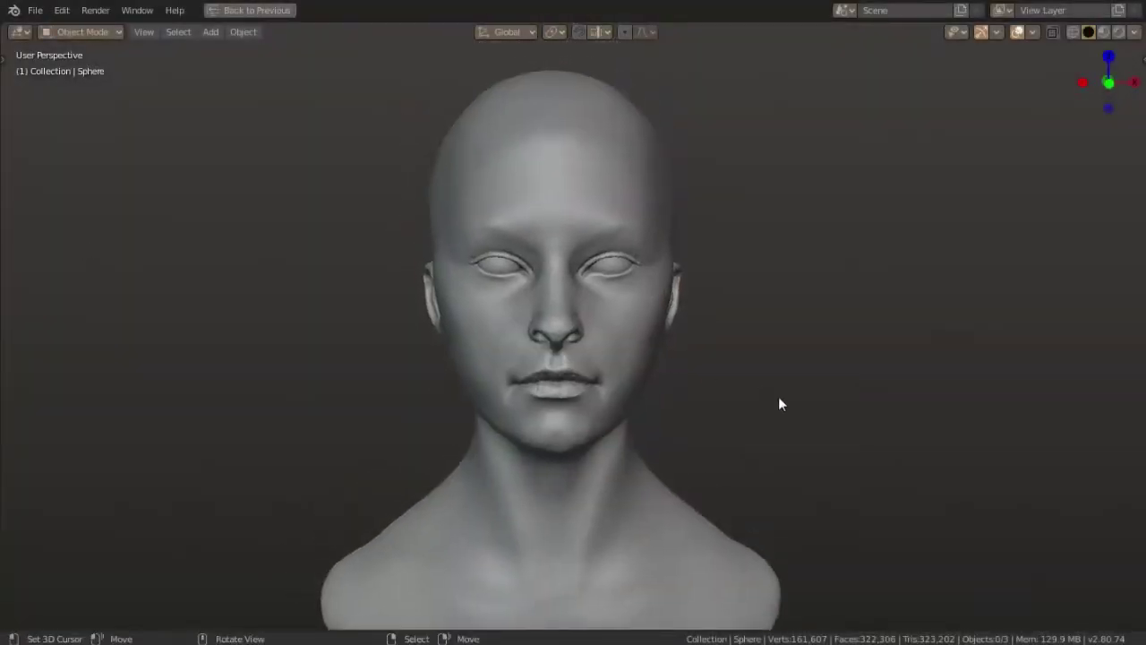
mouse_move(779, 397)
middle_mouse_down()
mouse_move(773, 420)
mouse_move(816, 358)
mouse_move(703, 346)
mouse_move(785, 355)
mouse_move(758, 350)
middle_mouse_up()
key("ctrl+v")
Step: Select the pasted mesh and start a Y-axis move, then cancel it so the mesh stays over the head
left_click(671, 290)
mouse_move(671, 289)
middle_mouse_down()
mouse_move(839, 341)
mouse_move(681, 328)
middle_mouse_up()
key("g")
key("y")
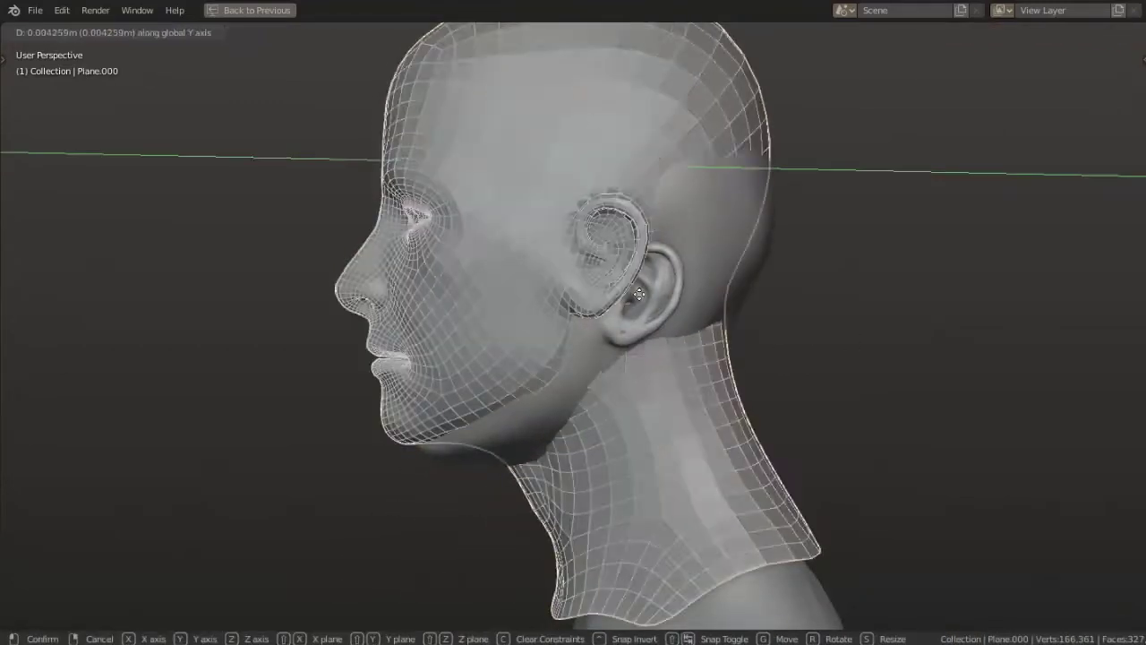
right_click(662, 278)
scroll(663, 282, "down", 3)
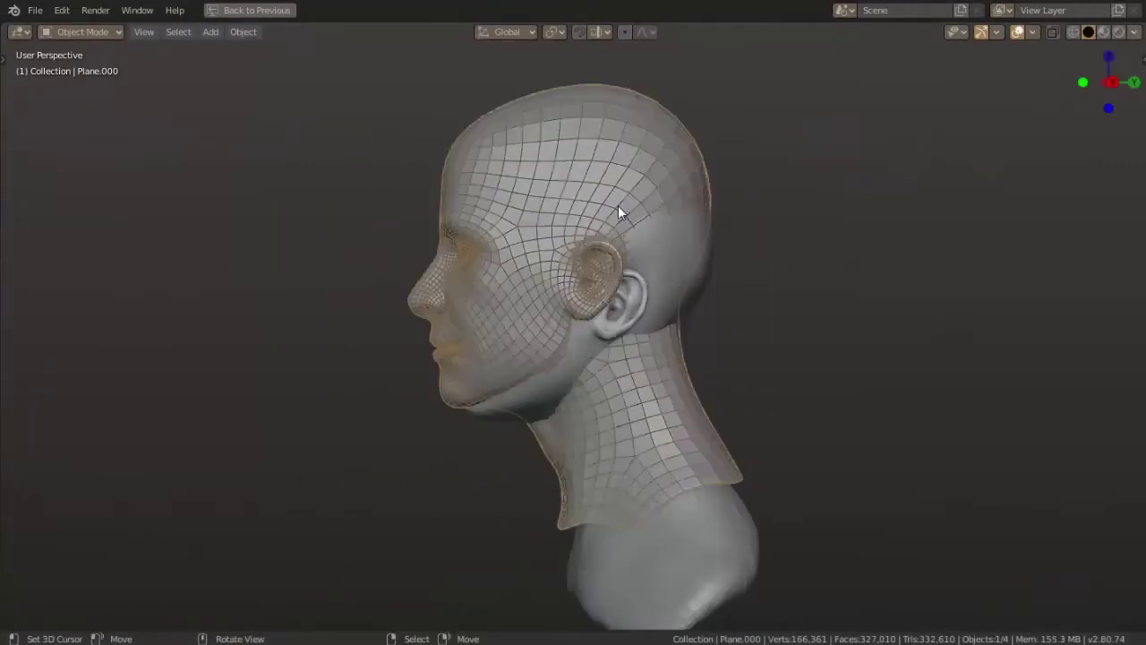
Step: In the SoftWrap sidebar, set Plane.000 as Source and the sculpted Sphere as Target
key("n")
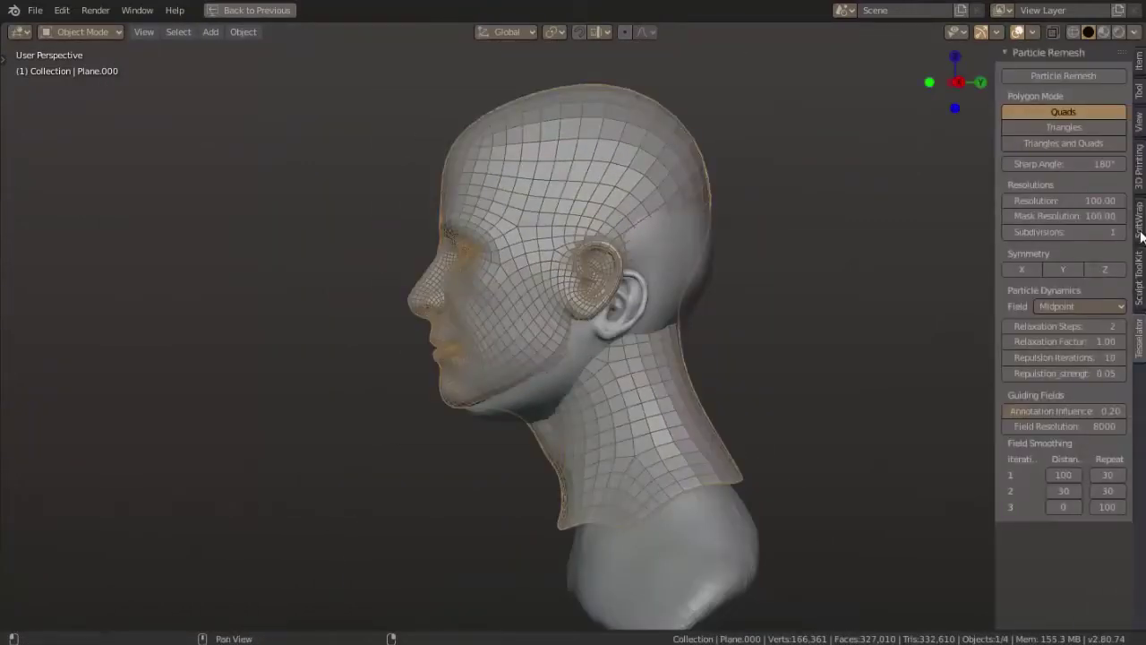
left_click(1140, 220)
left_click(528, 94)
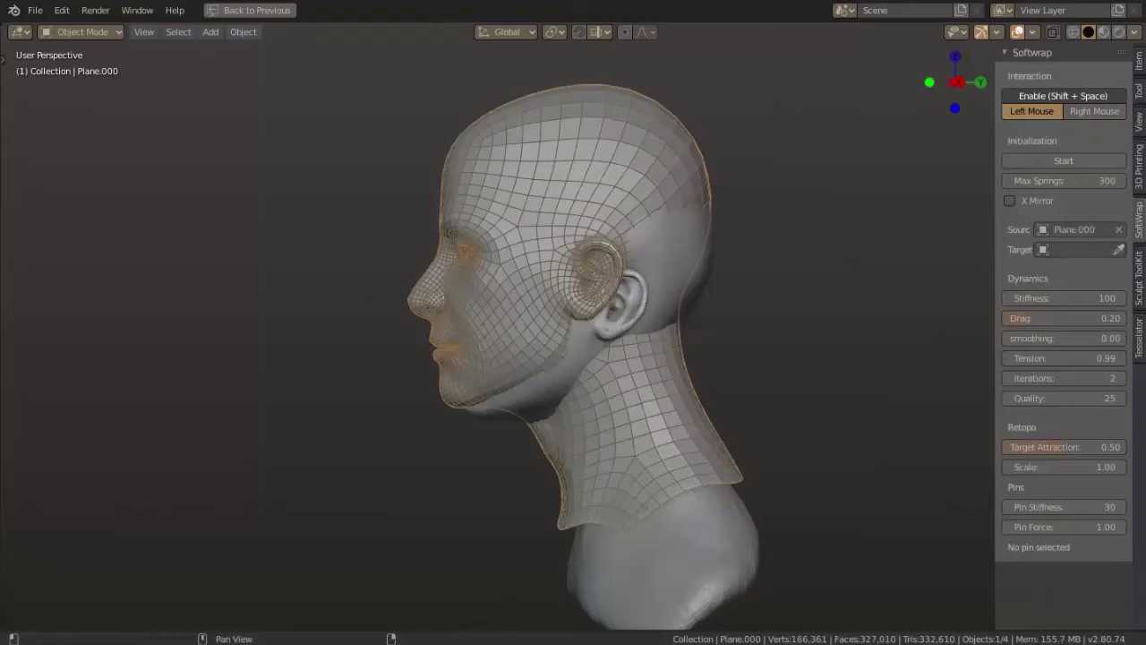
left_click(691, 244)
middle_click_drag(634, 345, 703, 386)
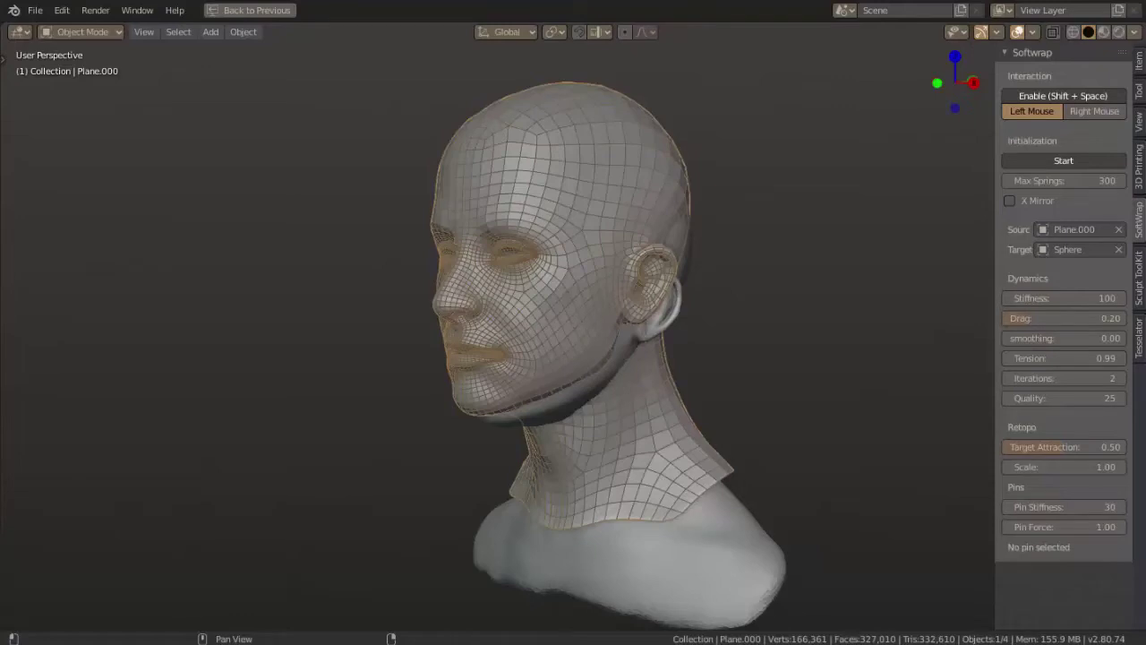
Step: Start, stop and restart Softwrap with X Mirror, then pause and set Target Attraction to 0.00
left_click(1064, 161)
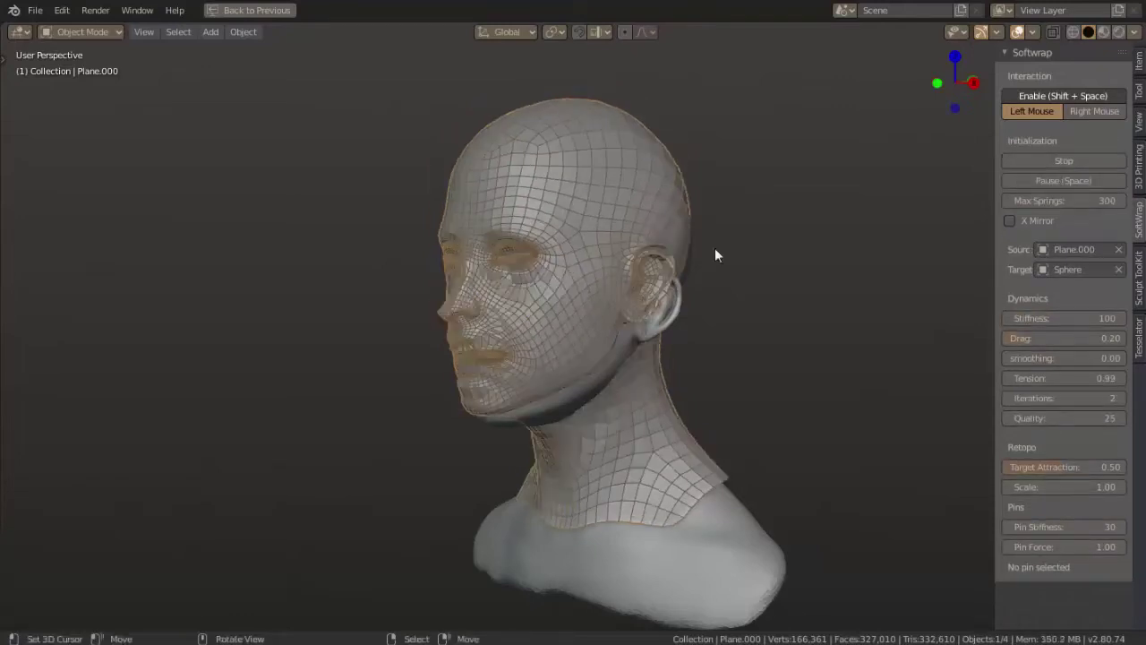
left_click(1070, 162)
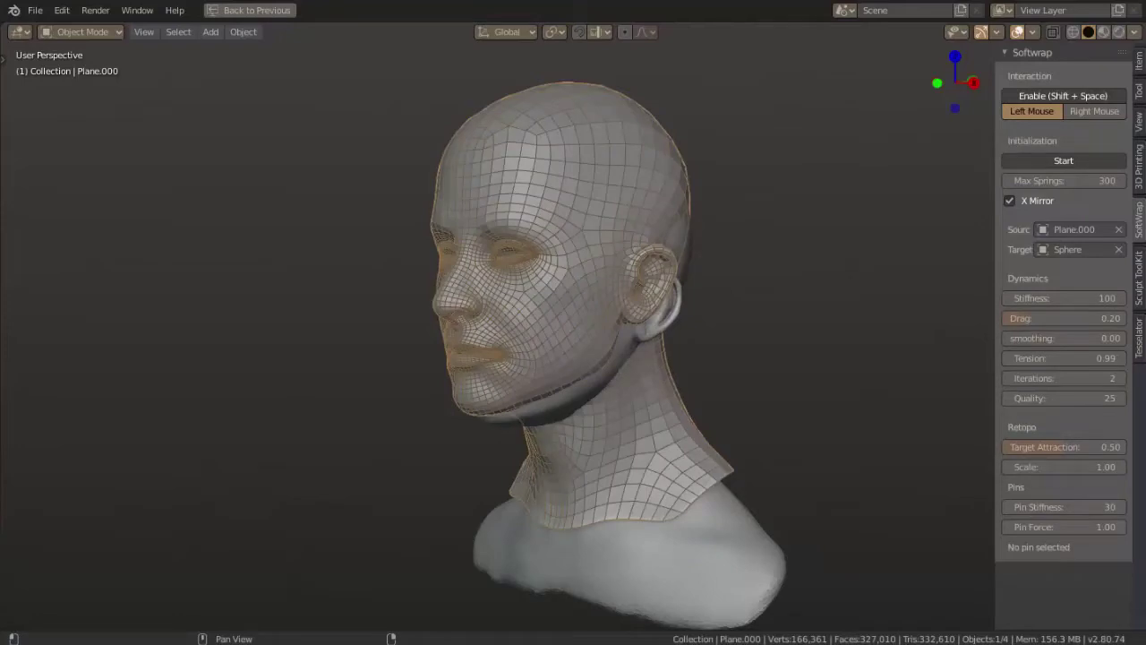
left_click(1064, 160)
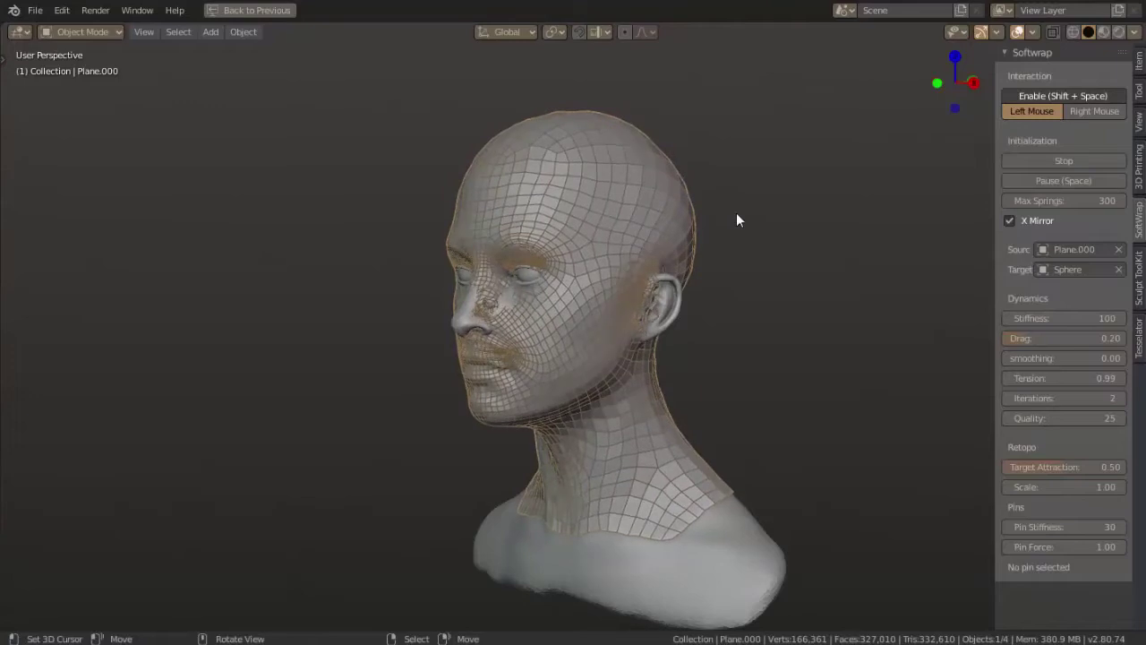
key("space")
left_click_drag(1074, 467, 1011, 466)
Step: Resume the simulation and pull the wrapped mesh off the head into a flap beside the sculpt
key("space")
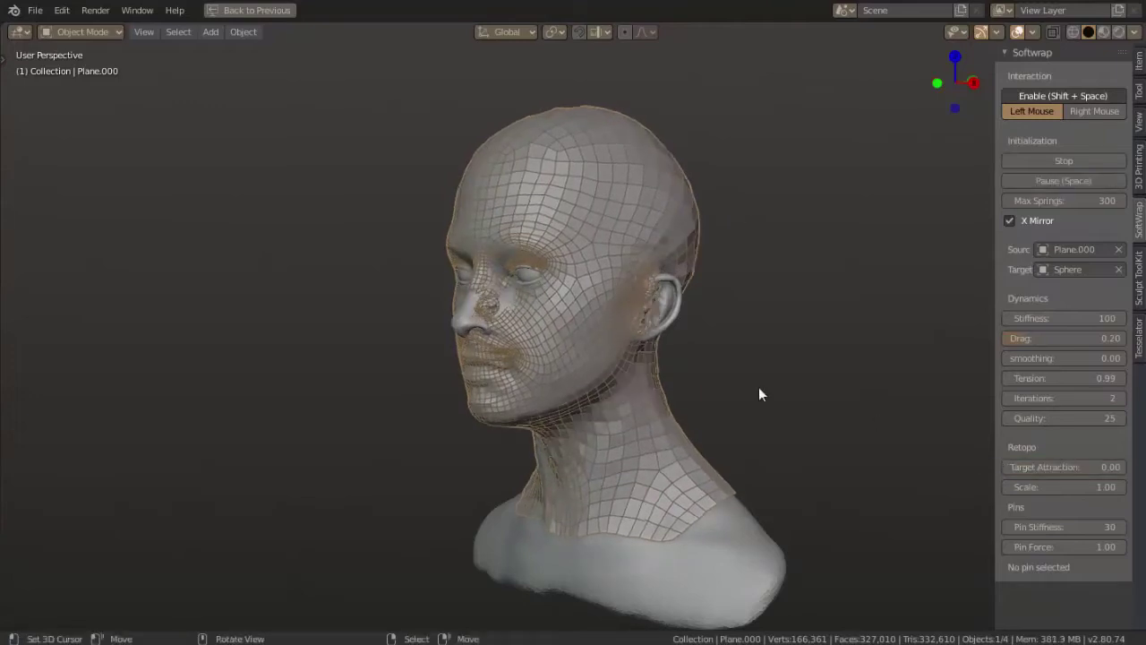
mouse_move(759, 387)
middle_mouse_down()
mouse_move(727, 379)
mouse_move(677, 396)
mouse_move(697, 392)
middle_mouse_up()
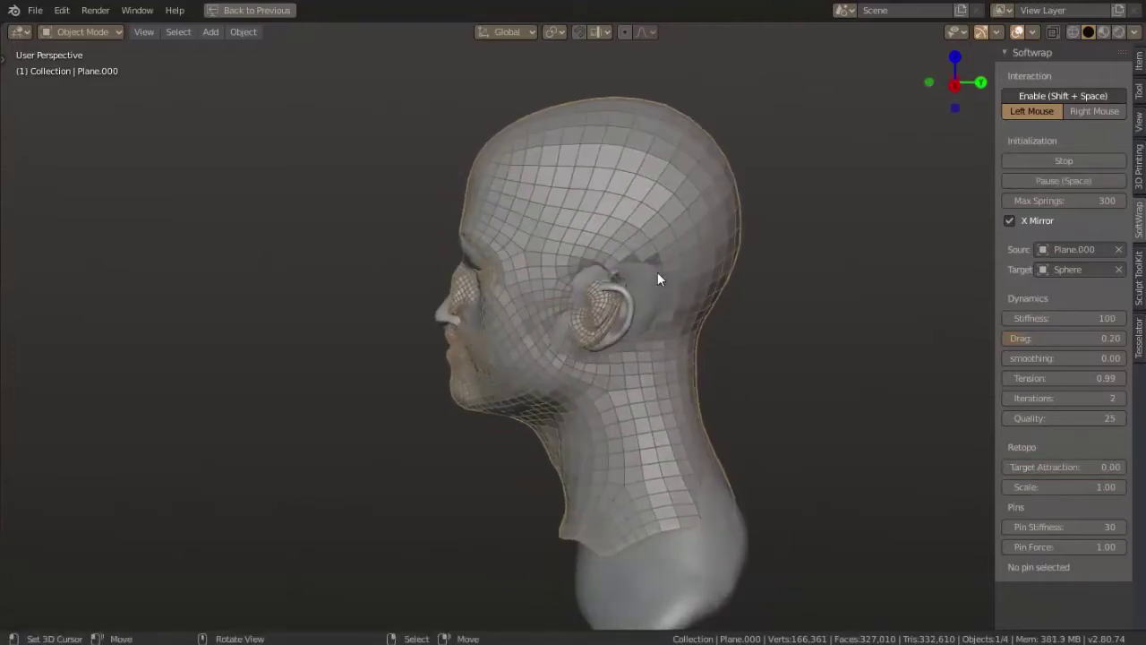
mouse_move(657, 271)
left_mouse_down()
mouse_move(853, 302)
mouse_move(978, 306)
mouse_move(1064, 288)
mouse_move(1142, 298)
mouse_move(881, 290)
mouse_move(777, 304)
left_mouse_up()
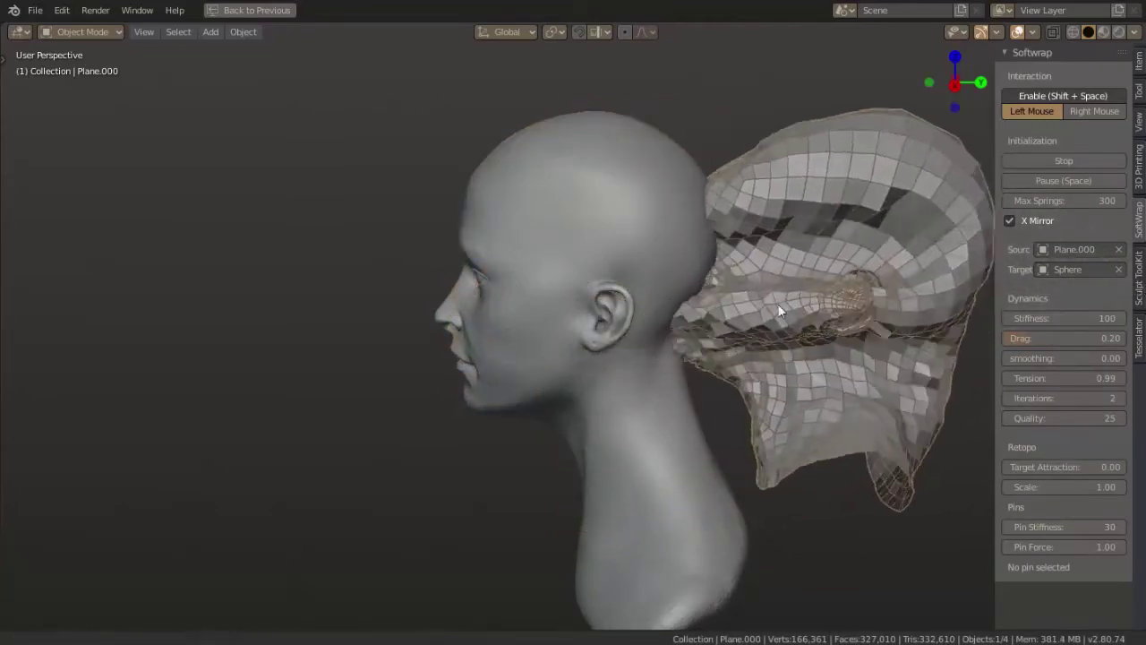
middle_click_drag(777, 304, 681, 283, "shift")
mouse_move(740, 329)
left_mouse_down()
mouse_move(1100, 415)
mouse_move(1121, 365)
left_mouse_up()
Step: Set Softwrap Stiffness to 300
left_click(1094, 319)
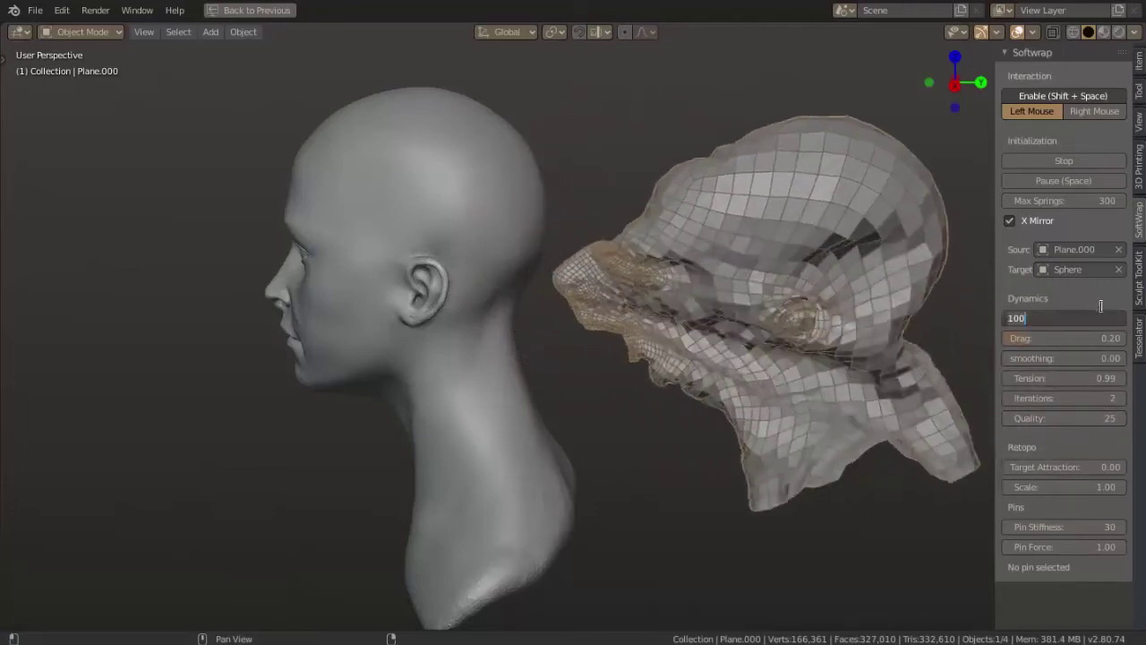
type("300")
key("Return")
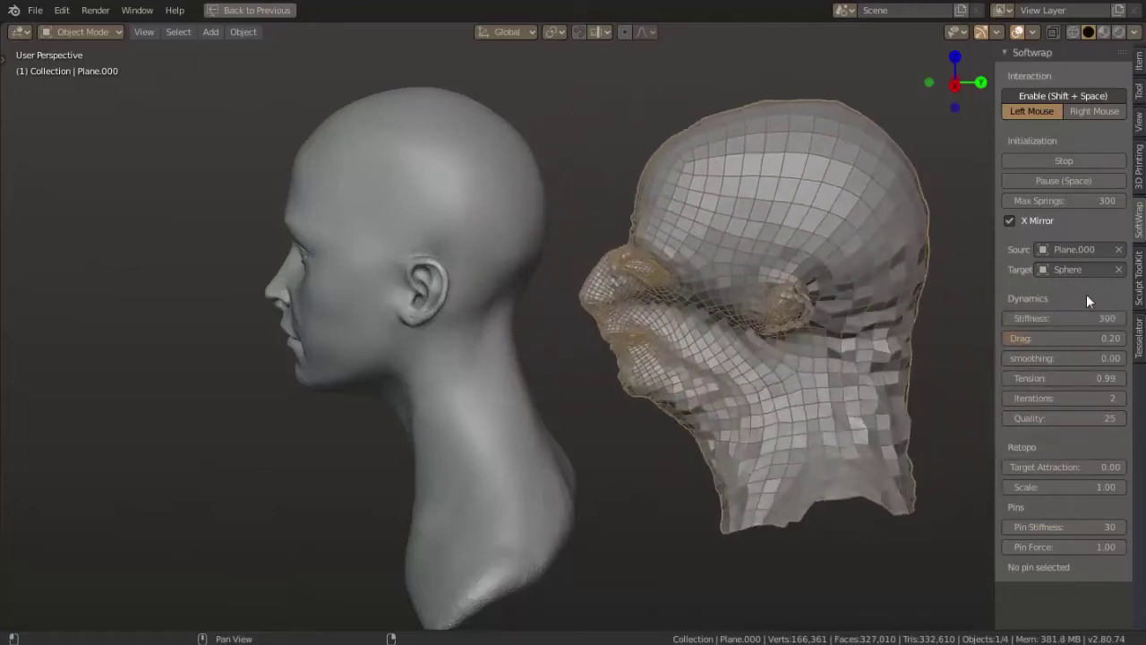
mouse_move(725, 267)
middle_mouse_down()
mouse_move(791, 293)
mouse_move(696, 318)
middle_mouse_up()
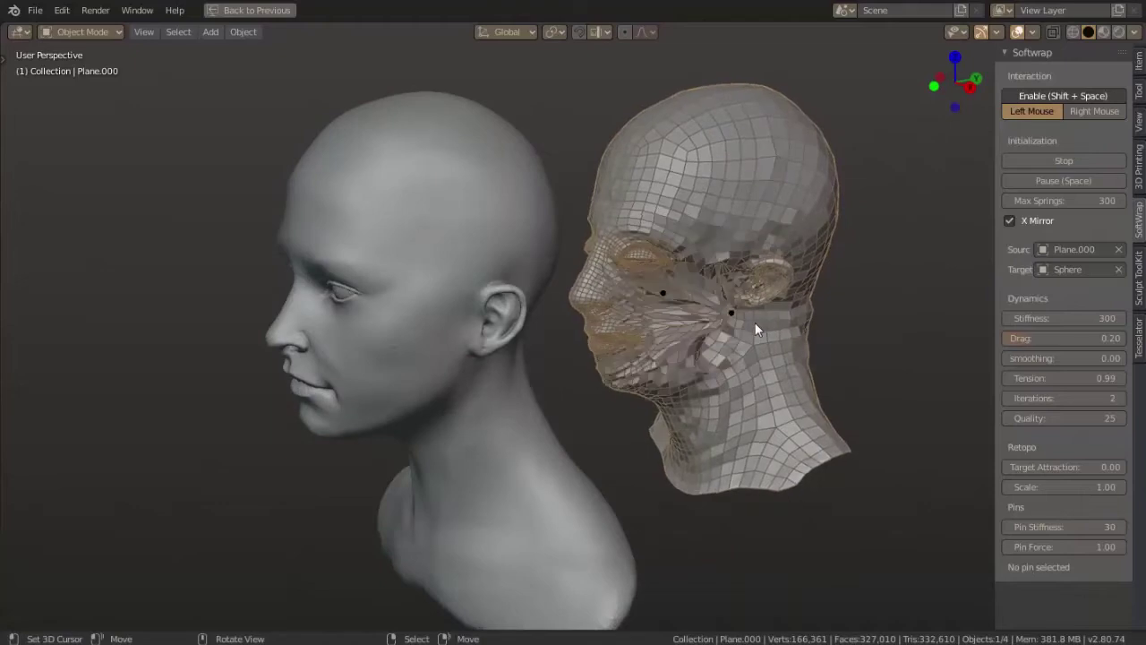
mouse_move(796, 363)
middle_mouse_down()
mouse_move(936, 339)
mouse_move(666, 323)
middle_mouse_up()
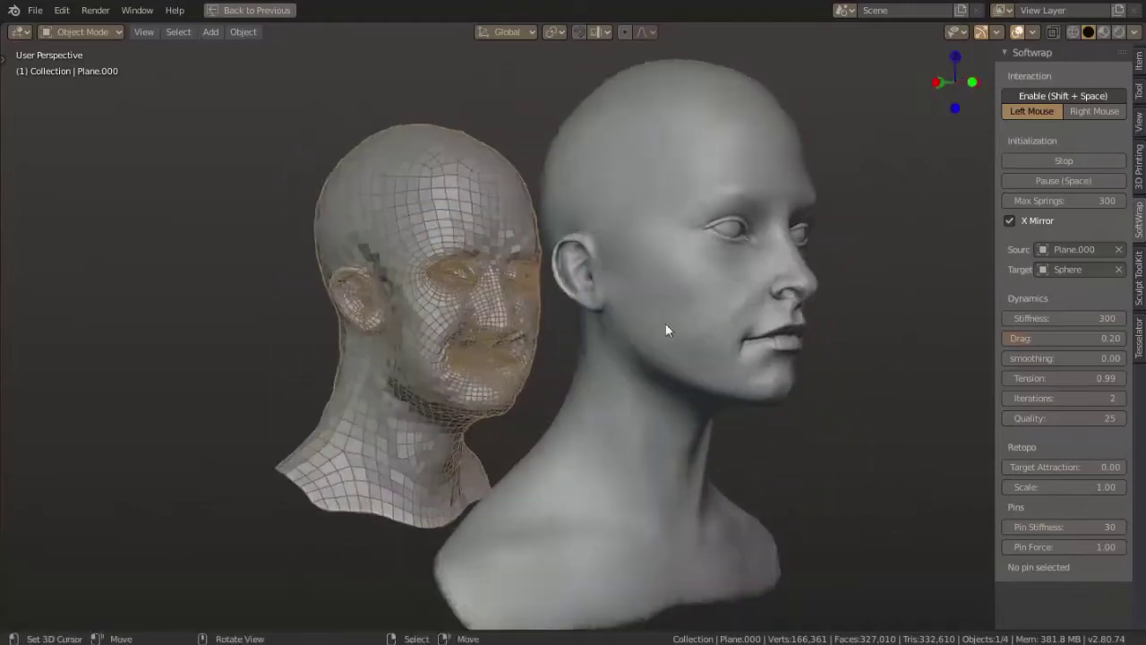
Step: Orbit and zoom to a close side profile of the settling wrapped mesh head
scroll(531, 326, "up", 5)
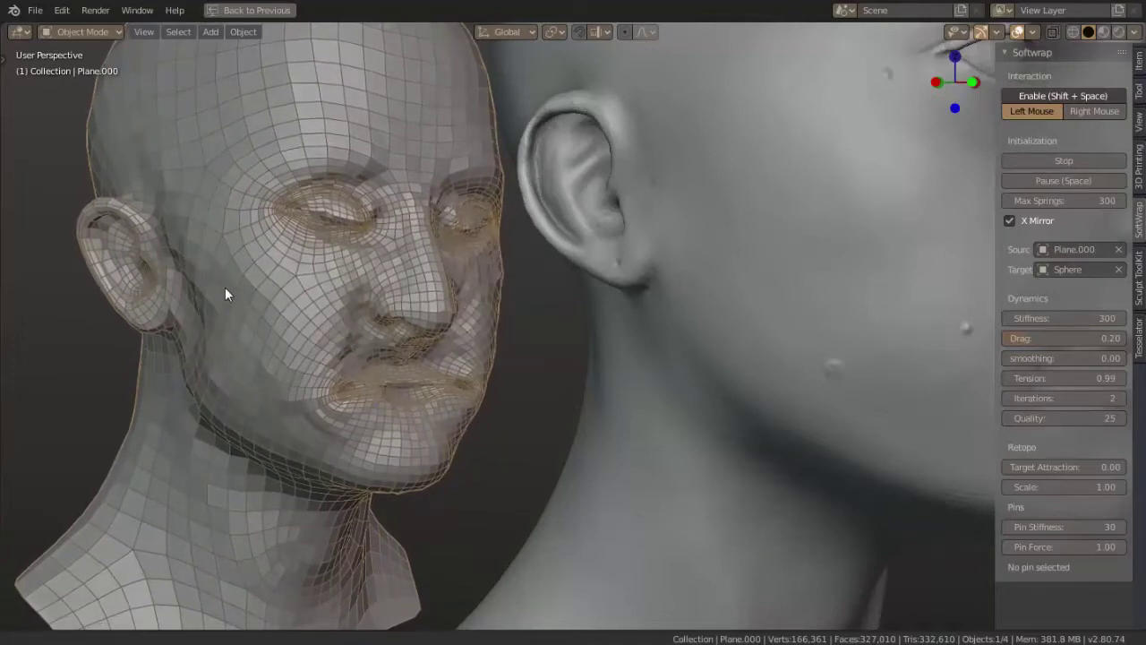
middle_click_drag(225, 288, 331, 360)
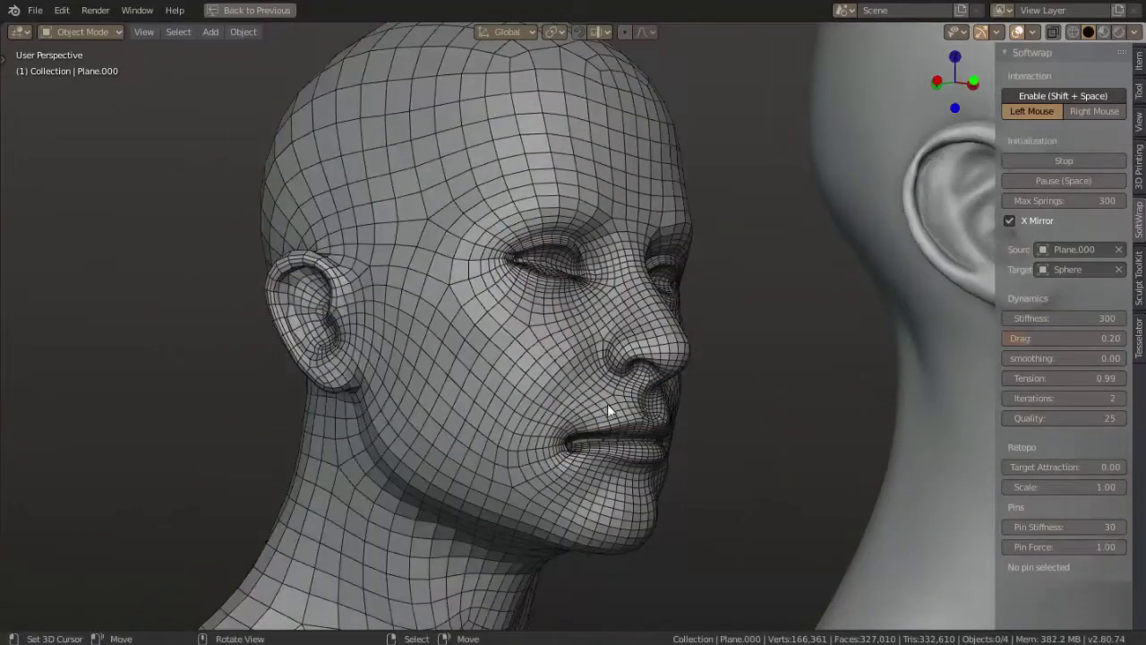
middle_click_drag(566, 380, 368, 394)
scroll(386, 397, "down", 5)
scroll(621, 408, "up", 2)
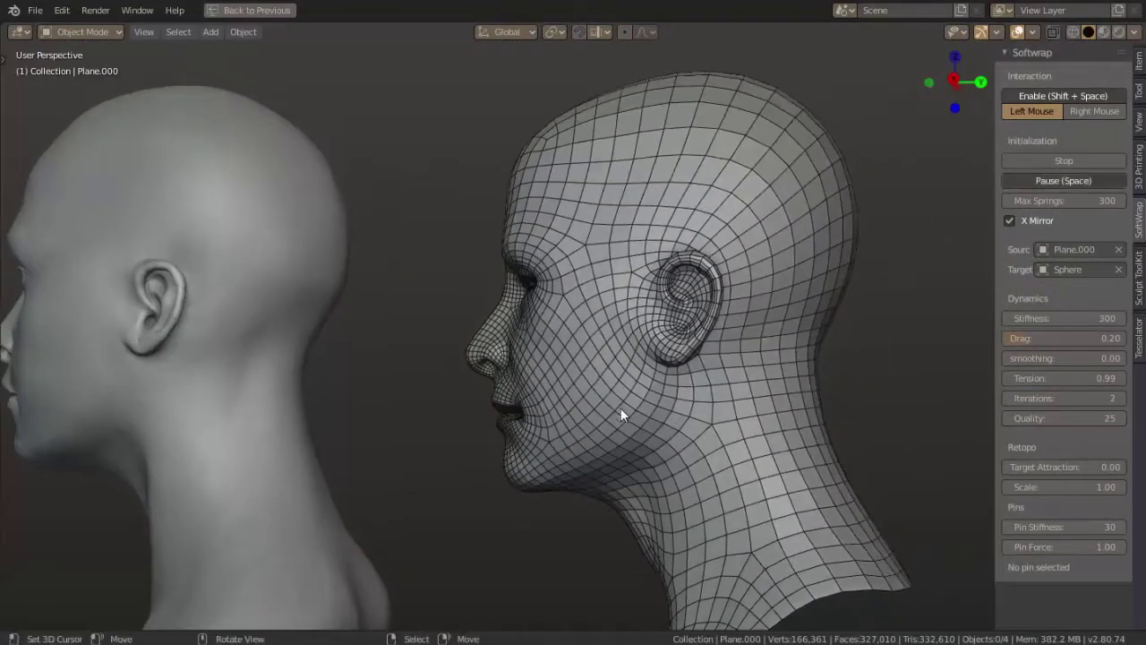
scroll(618, 391, "up", 2)
middle_click_drag(619, 391, 791, 391, "shift")
Step: Place a Softwrap pin on the retopology mesh's ear
left_click(774, 343)
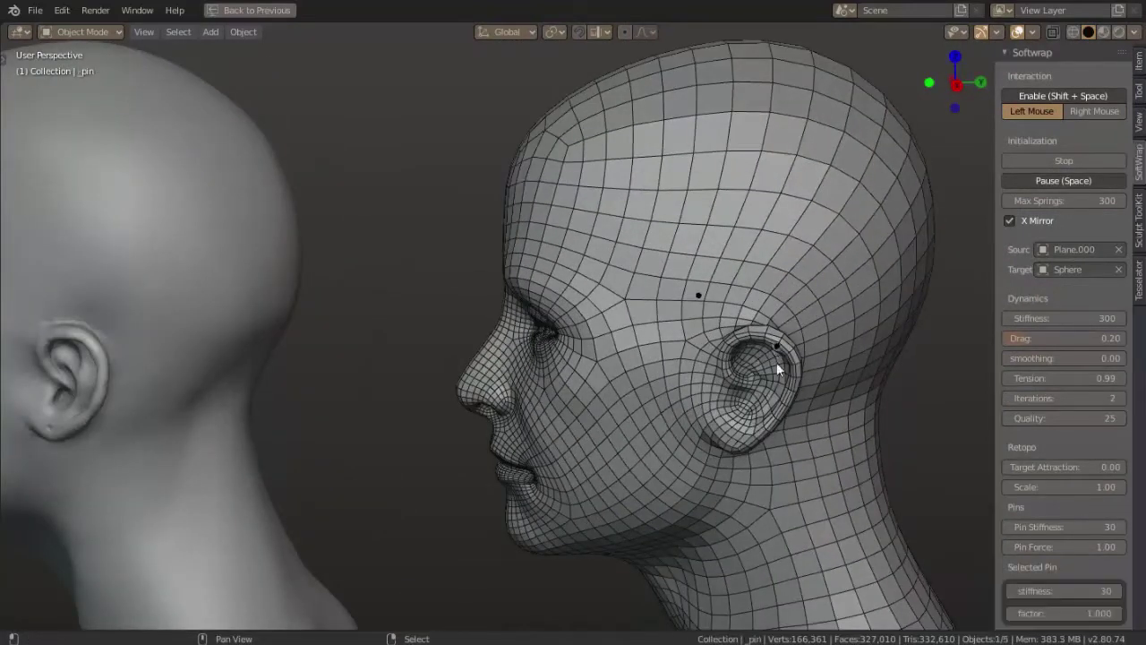
scroll(777, 362, "up", 3)
scroll(725, 399, "up", 2)
scroll(748, 376, "down", 4)
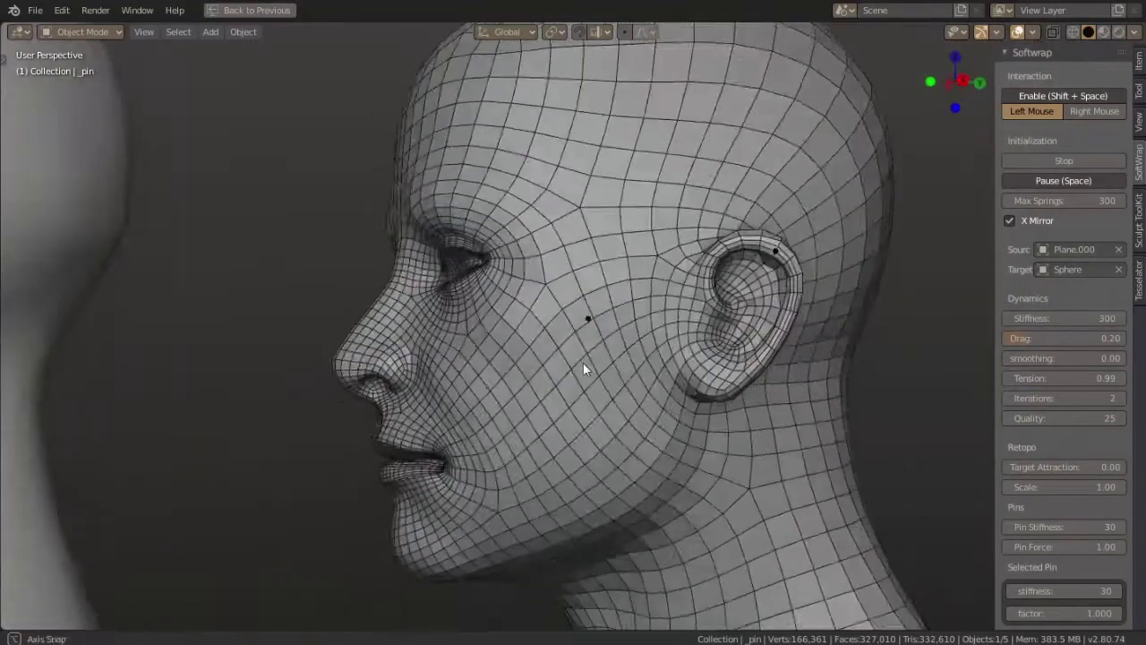
mouse_move(582, 364)
middle_mouse_down()
mouse_move(703, 346)
mouse_move(810, 369)
middle_mouse_up()
scroll(809, 369, "up", 3)
Step: With snapping enabled, move the pins onto the sculpted head
key("g")
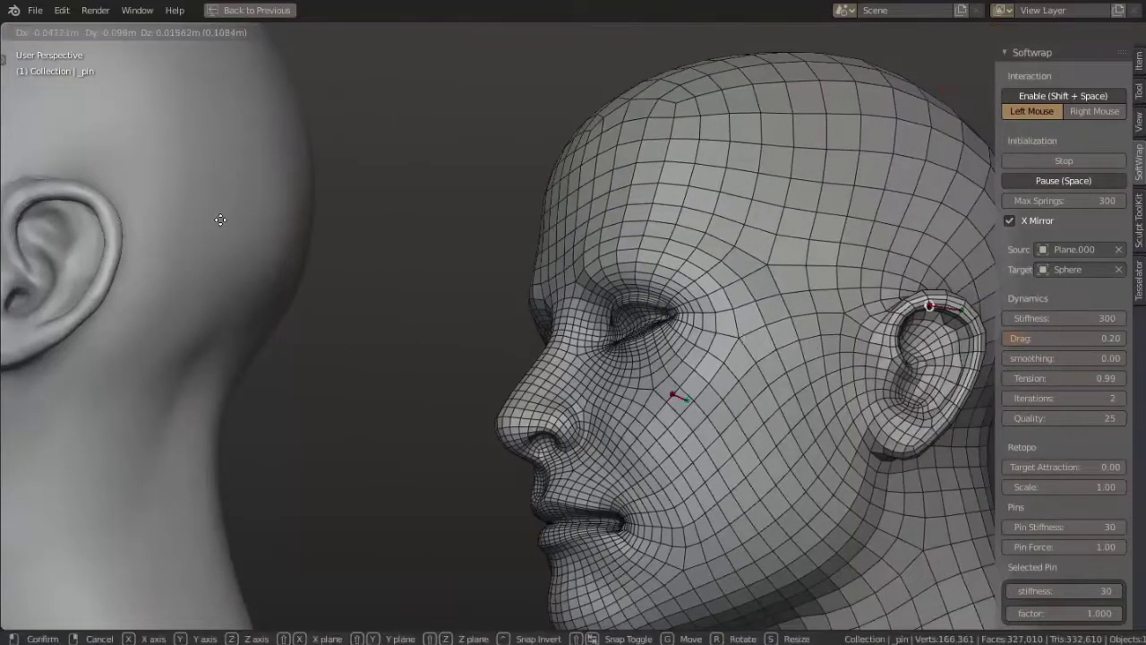
key("Escape")
key("ctrl+shift+Tab")
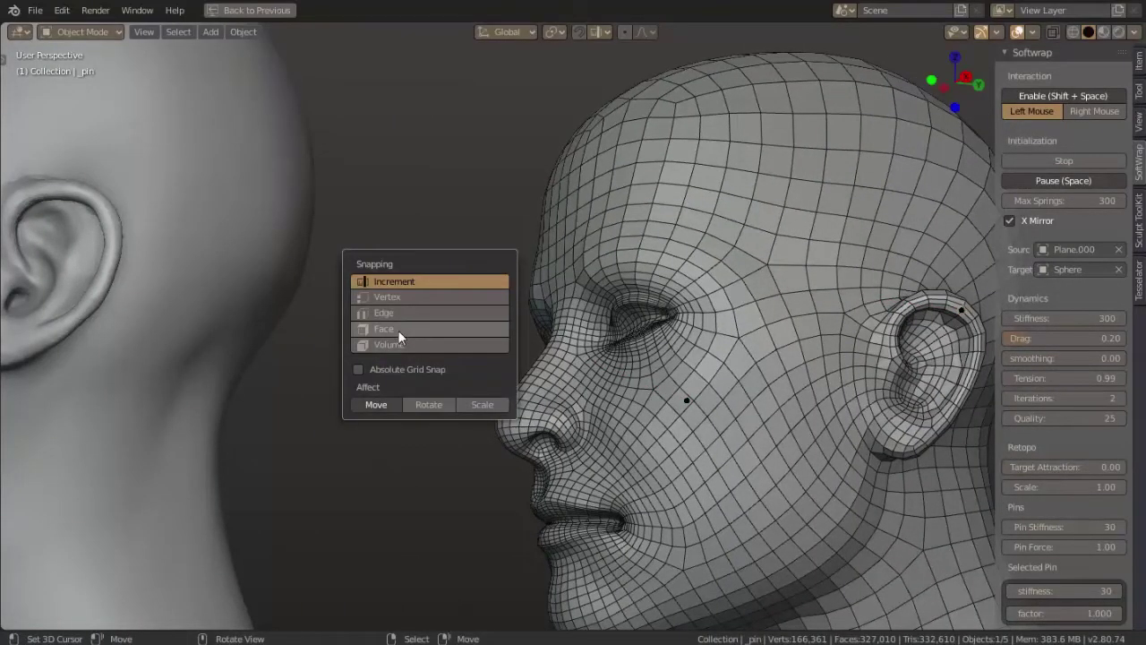
key("g")
left_click(77, 198)
mouse_move(377, 335)
middle_mouse_down()
mouse_move(392, 322)
mouse_move(362, 341)
middle_mouse_up()
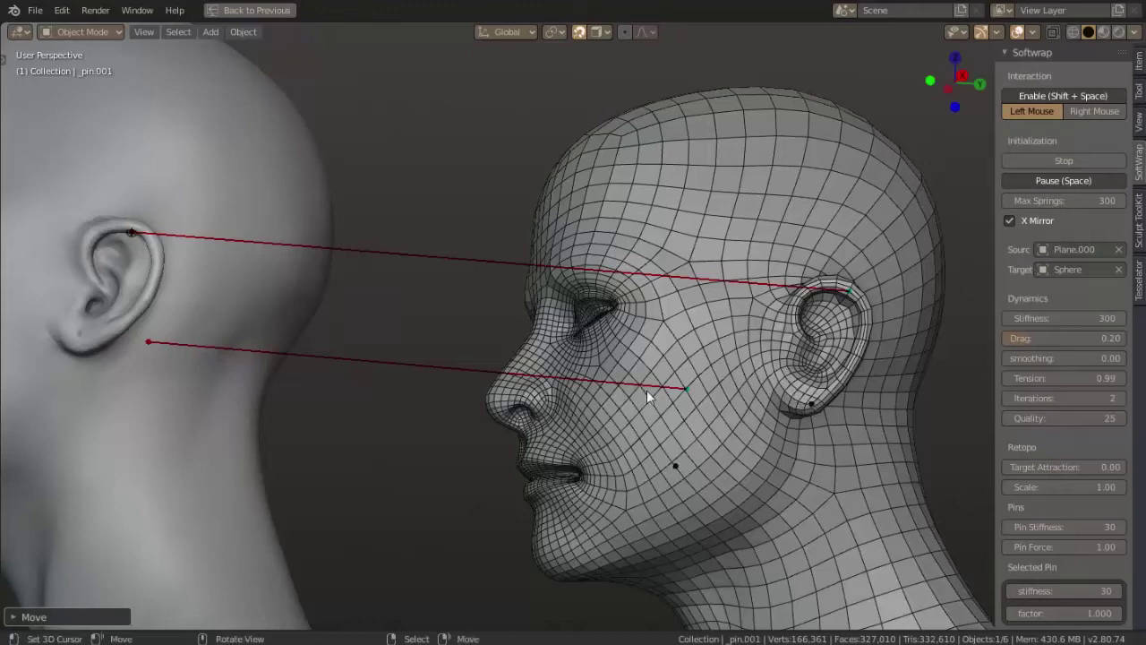
Step: Duplicate a pin and drop its end on the sculpted head
key("shift+d")
left_click(278, 349)
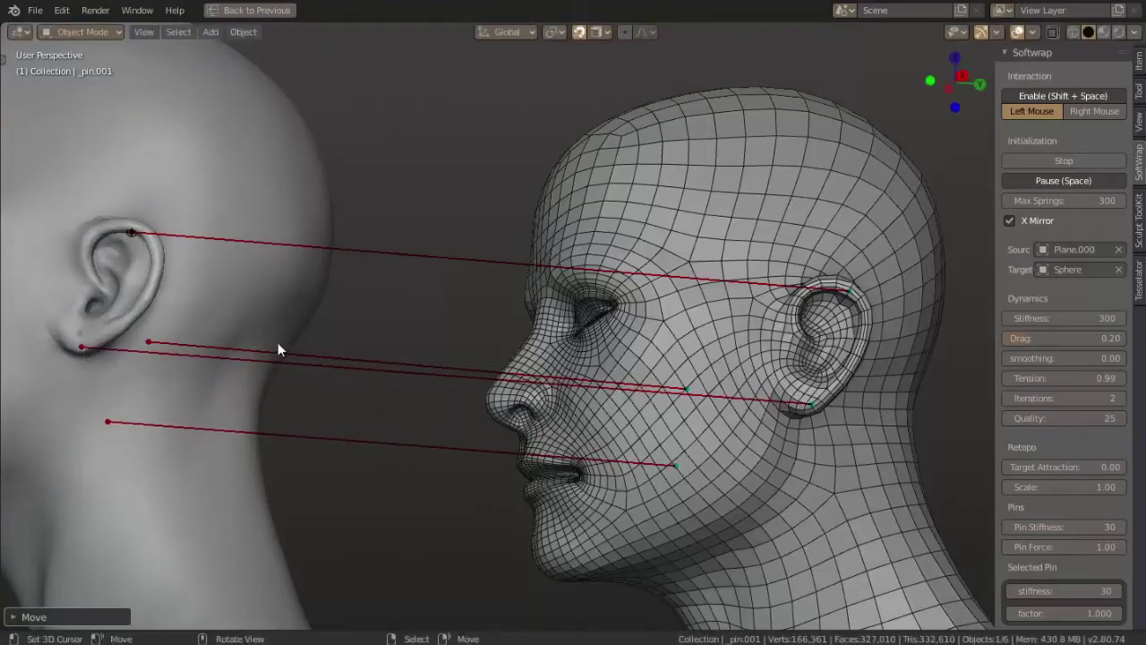
key("g")
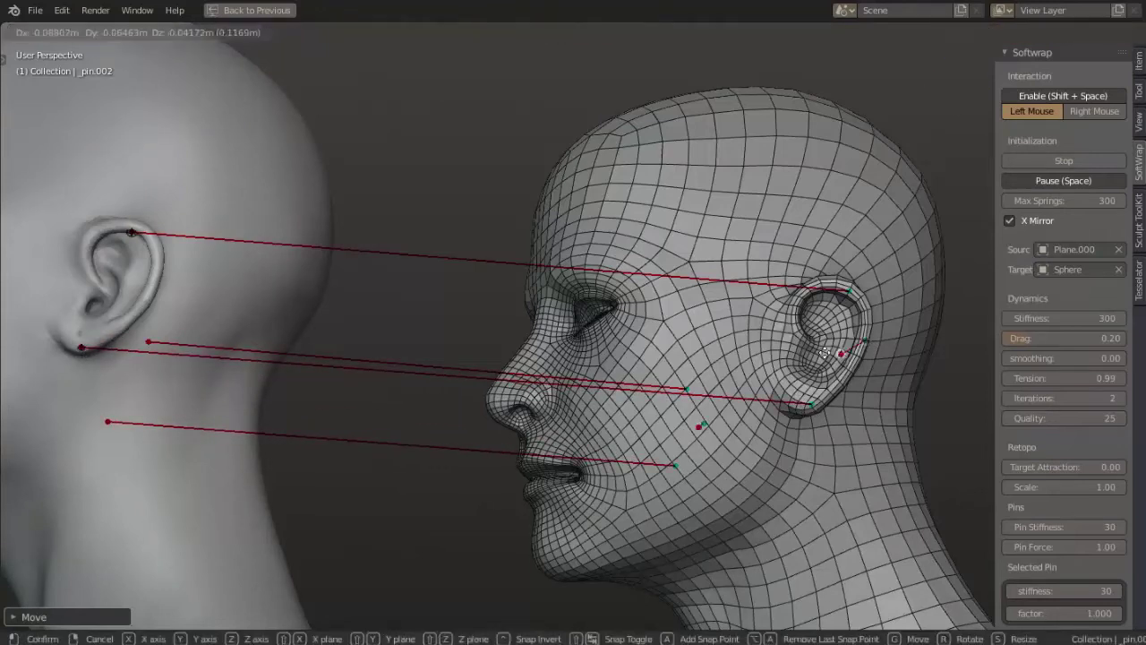
left_click(346, 341)
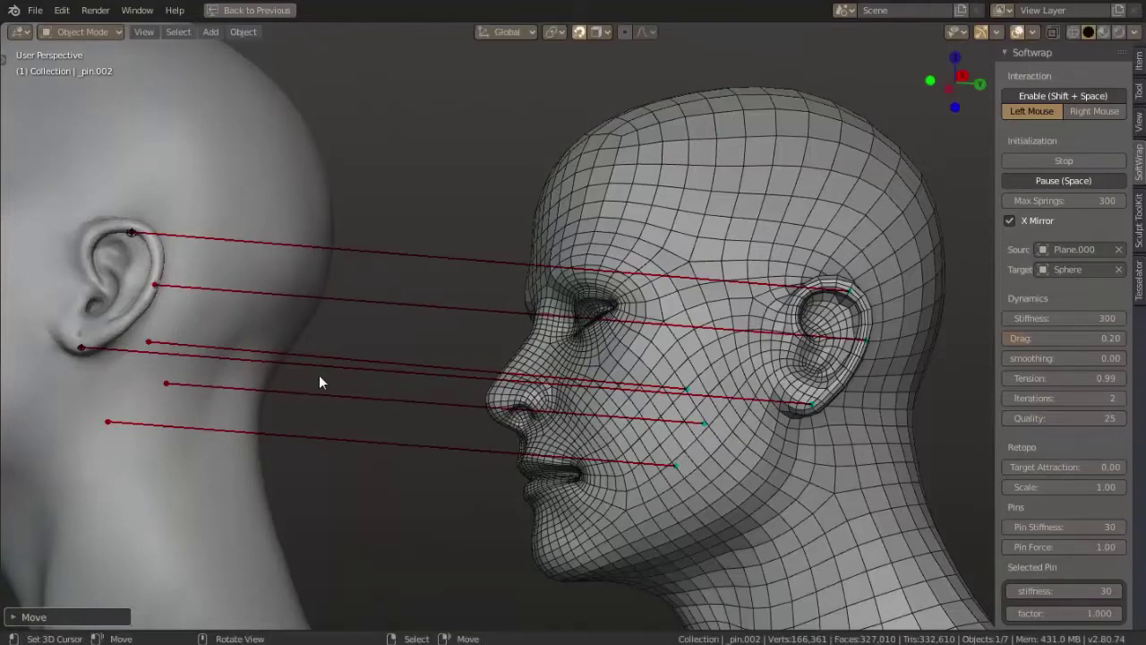
middle_click_drag(319, 383, 695, 349)
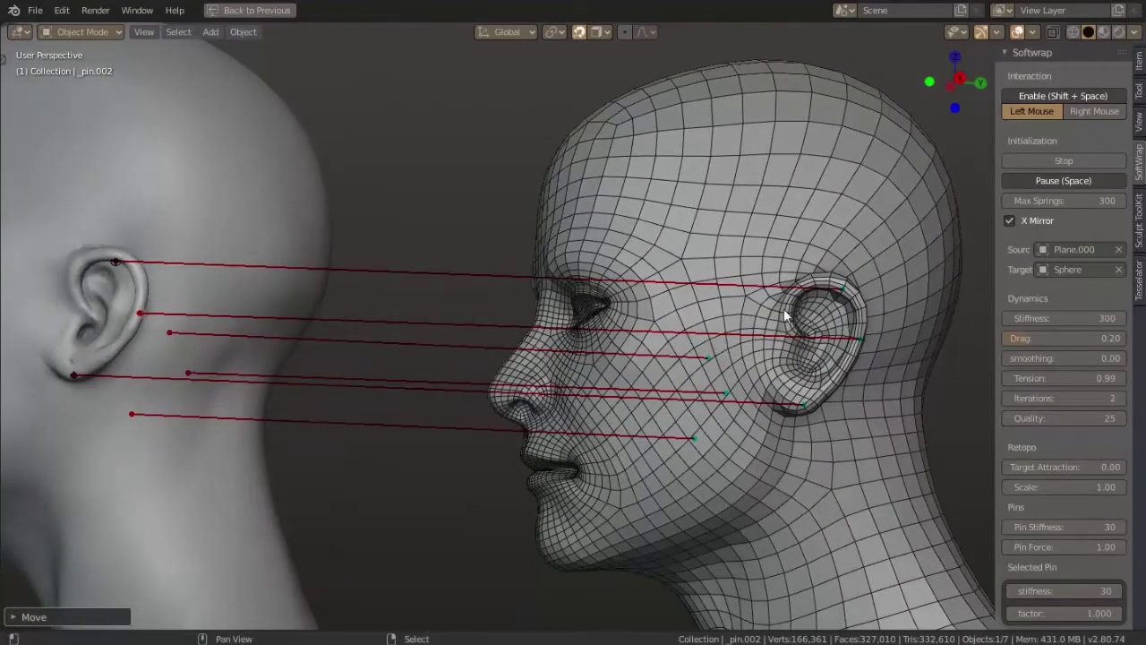
Step: Place two pin ends on the sculpted ear and set pin stiffness to 100
key("g")
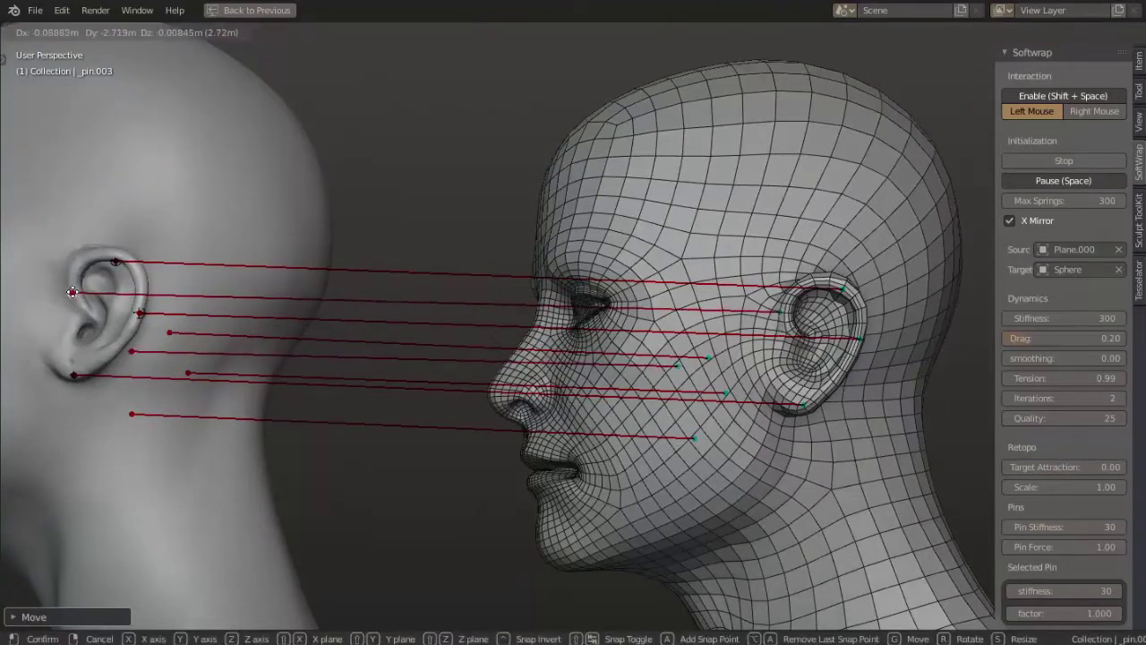
left_click(131, 305)
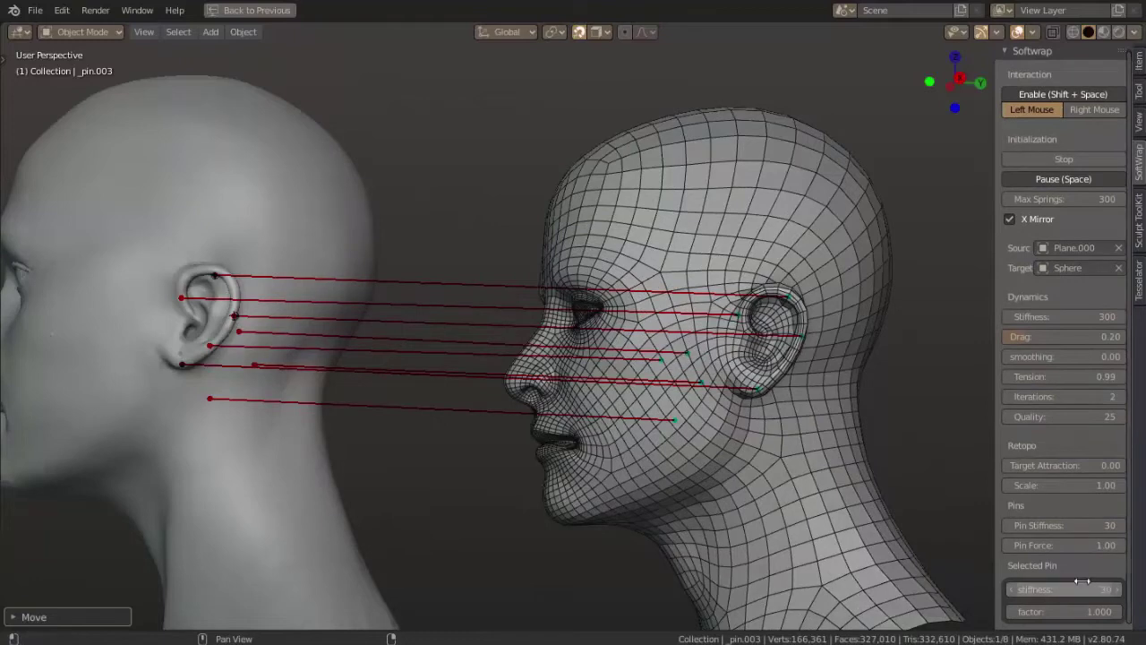
left_click(1080, 526)
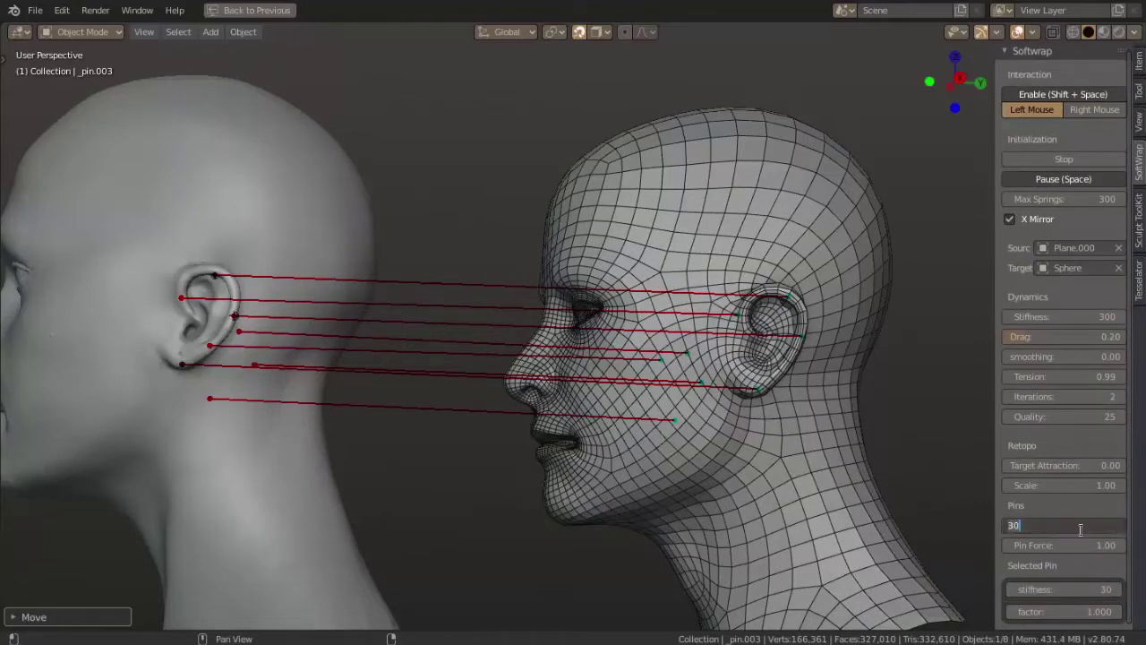
type("100")
key("Return")
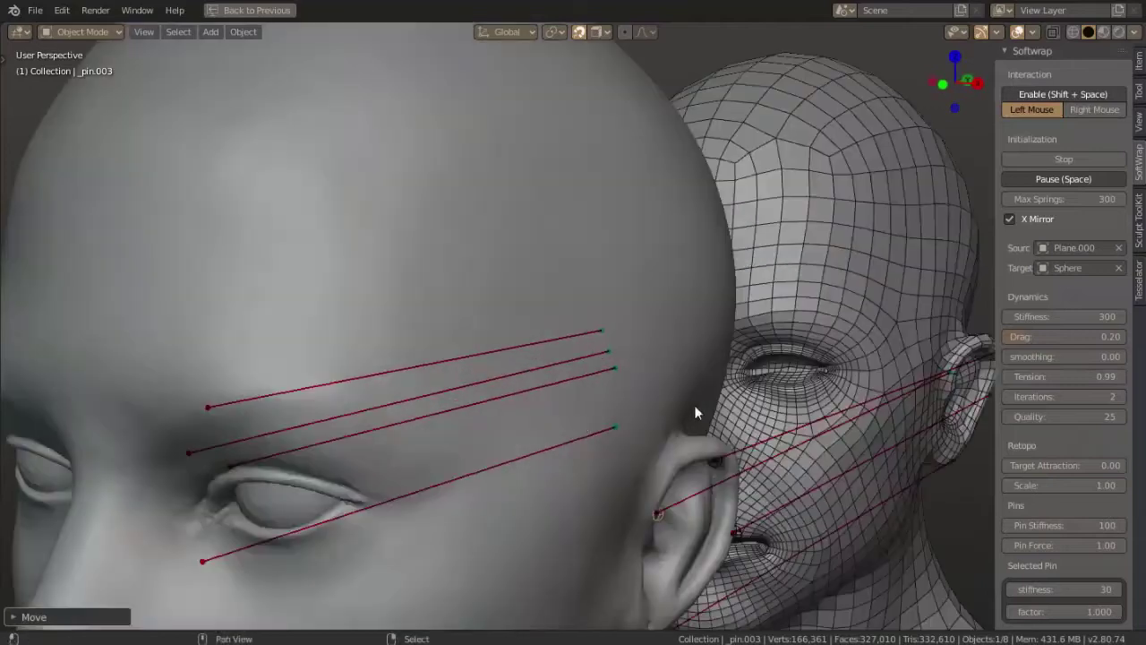
Step: Add a mirrored pin at the eye corner and move another pin onto the sculpt's face
middle_click_drag(694, 404, 581, 372, "shift")
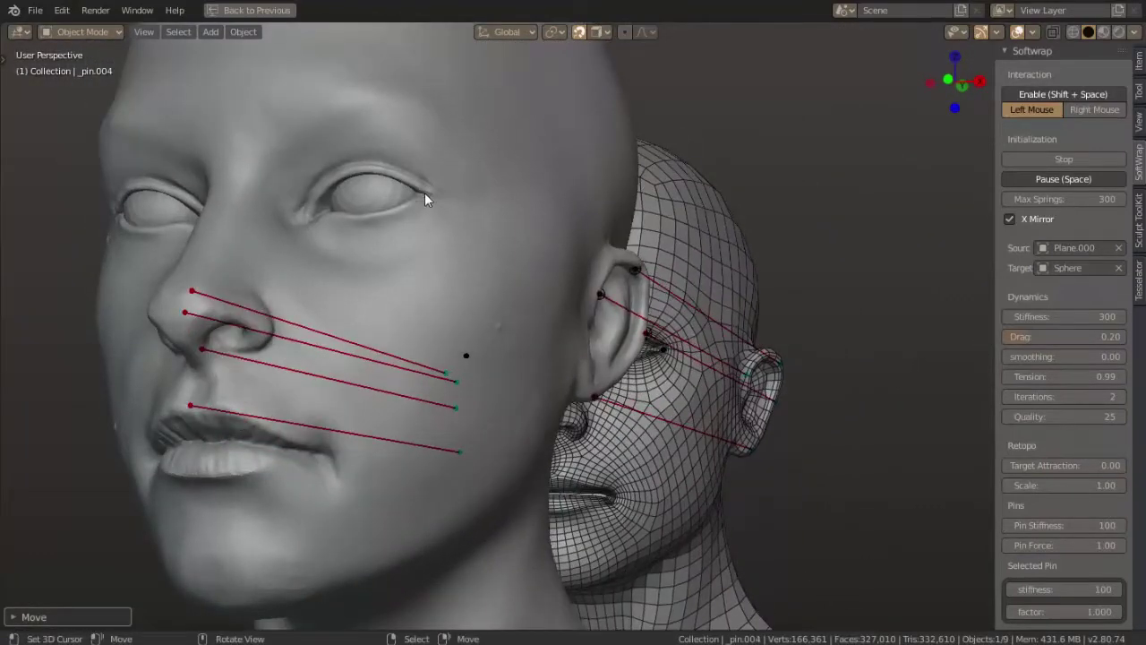
left_click(425, 192)
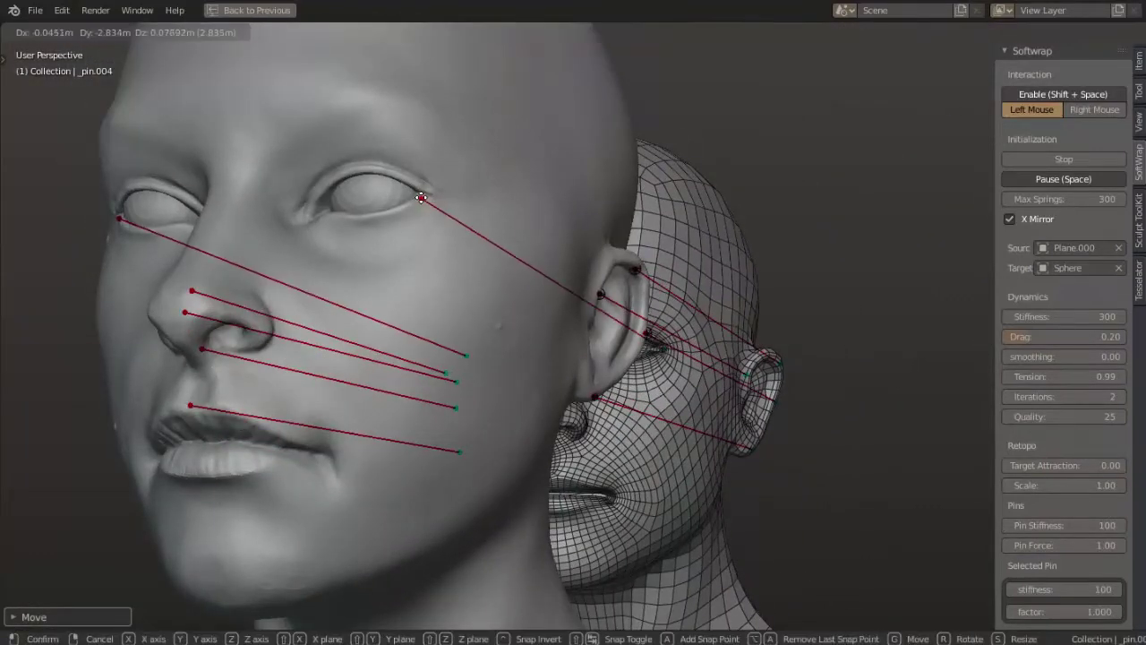
mouse_move(496, 280)
middle_mouse_down()
mouse_move(485, 286)
mouse_move(598, 333)
mouse_move(516, 315)
mouse_move(516, 358)
mouse_move(564, 327)
mouse_move(566, 358)
mouse_move(392, 352)
mouse_move(418, 291)
middle_mouse_up()
left_click(580, 374)
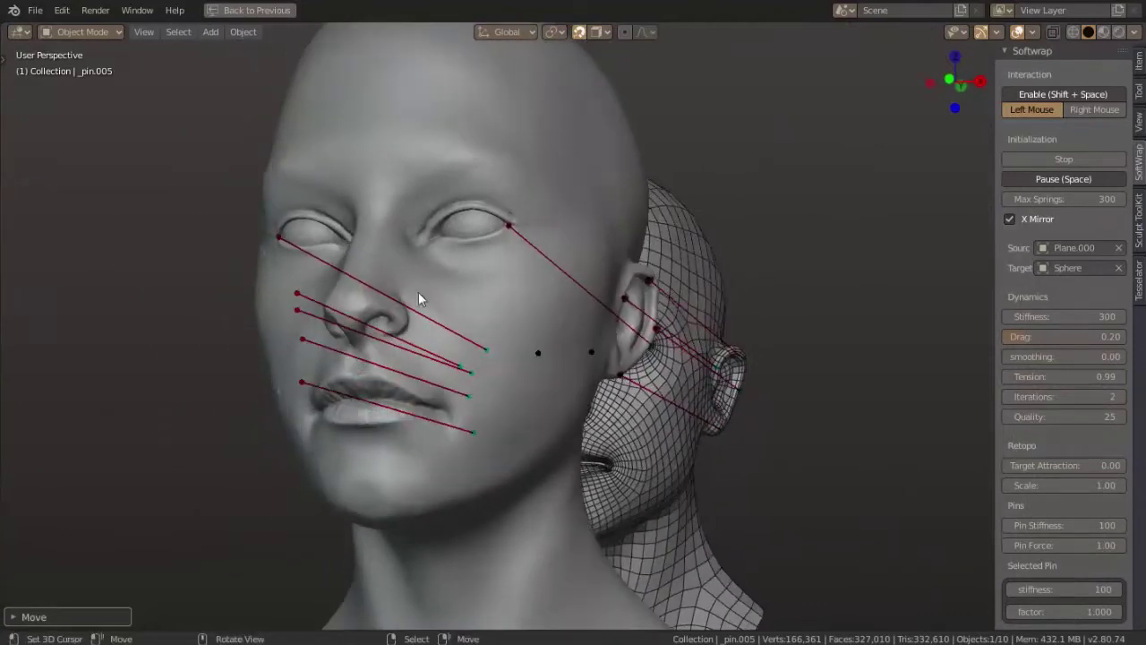
key("g")
left_click(430, 246)
Step: Reposition a pin beside the eye of the wireframe head
scroll(419, 295, "up", 3)
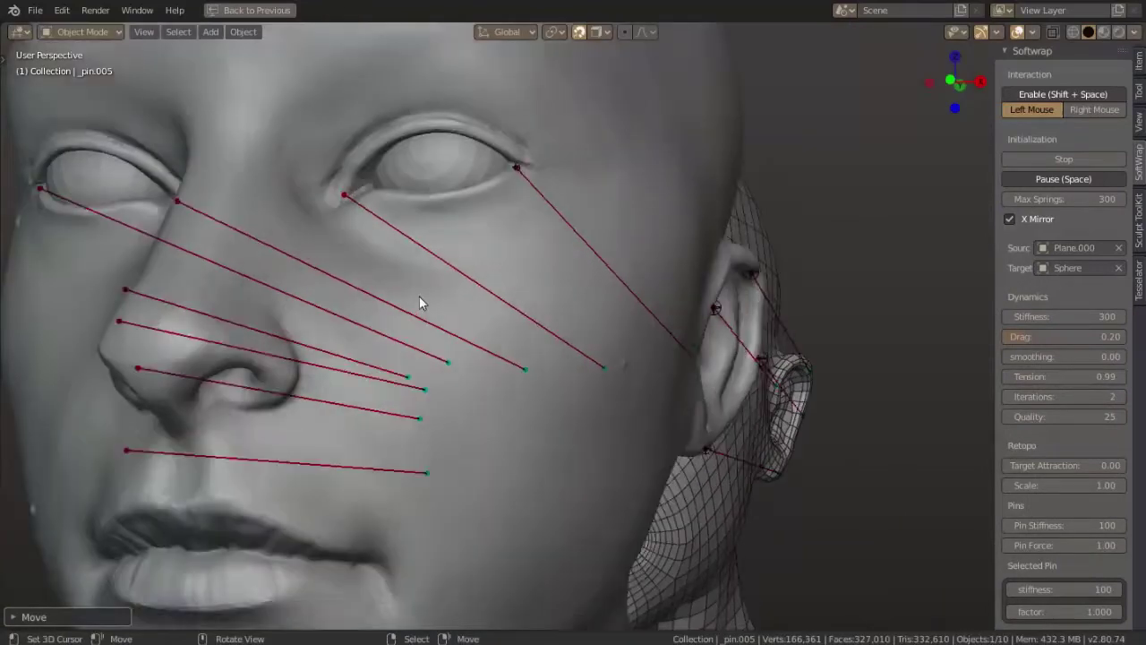
scroll(422, 306, "up", 3)
key("g")
left_click(483, 363)
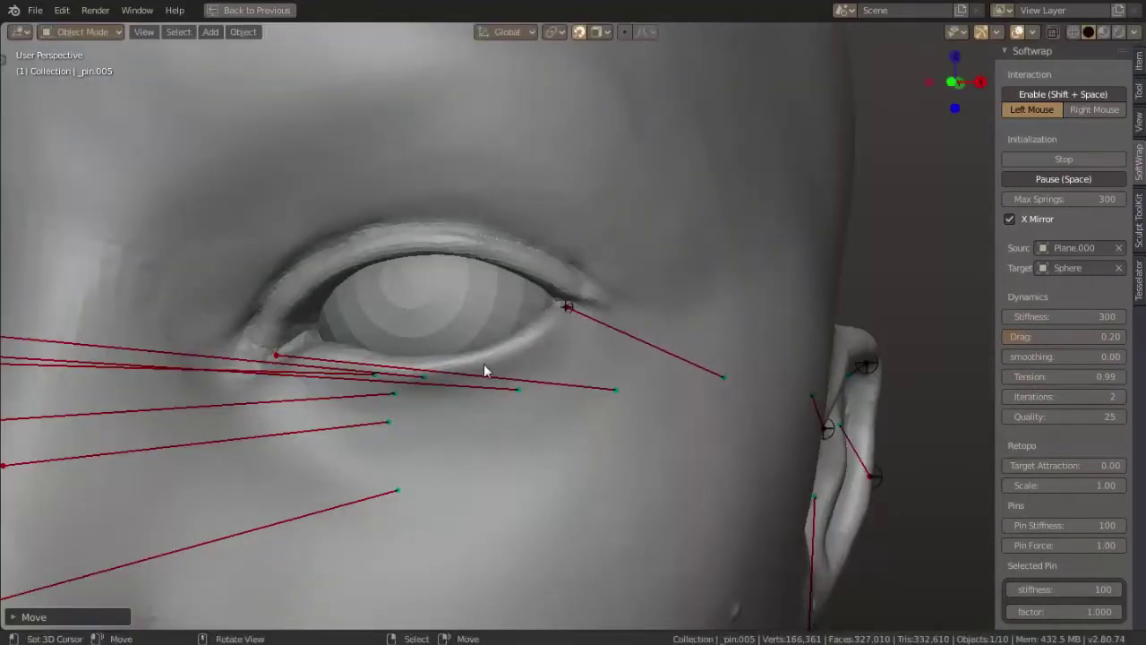
middle_click_drag(484, 364, 545, 395)
scroll(587, 450, "up", 5)
middle_click_drag(588, 456, 591, 426)
scroll(591, 426, "up", 2)
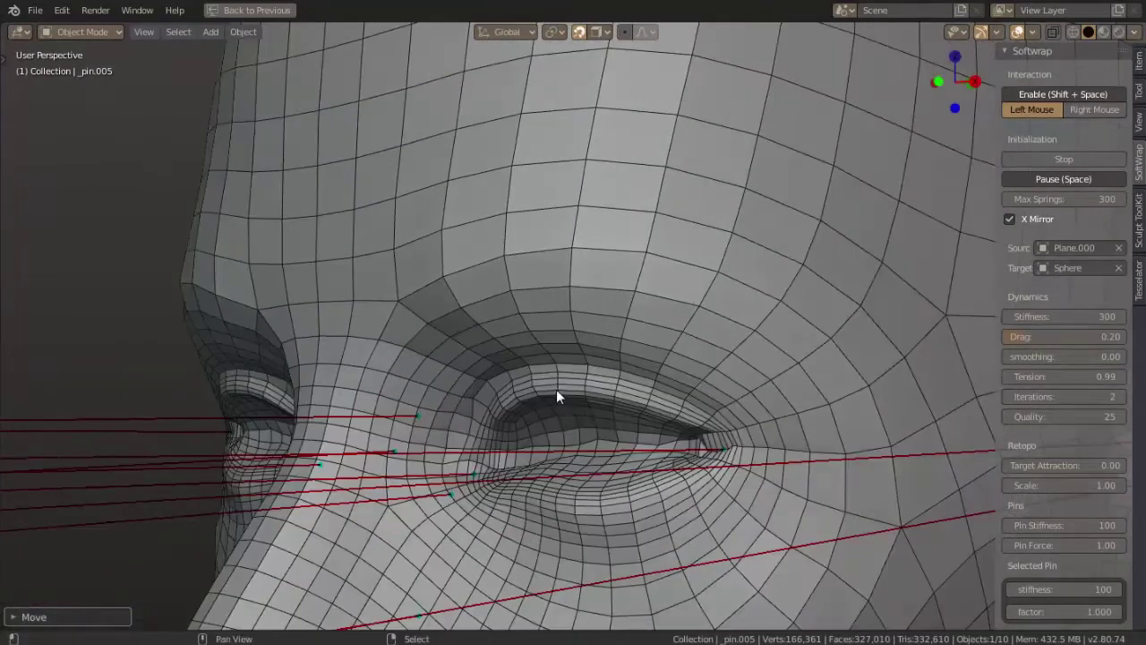
Step: Add a pin at the eye and link it to the sculpted eyelid
left_click(583, 450)
scroll(483, 452, "down", 5)
middle_click_drag(482, 452, 515, 438)
scroll(439, 380, "up", 4)
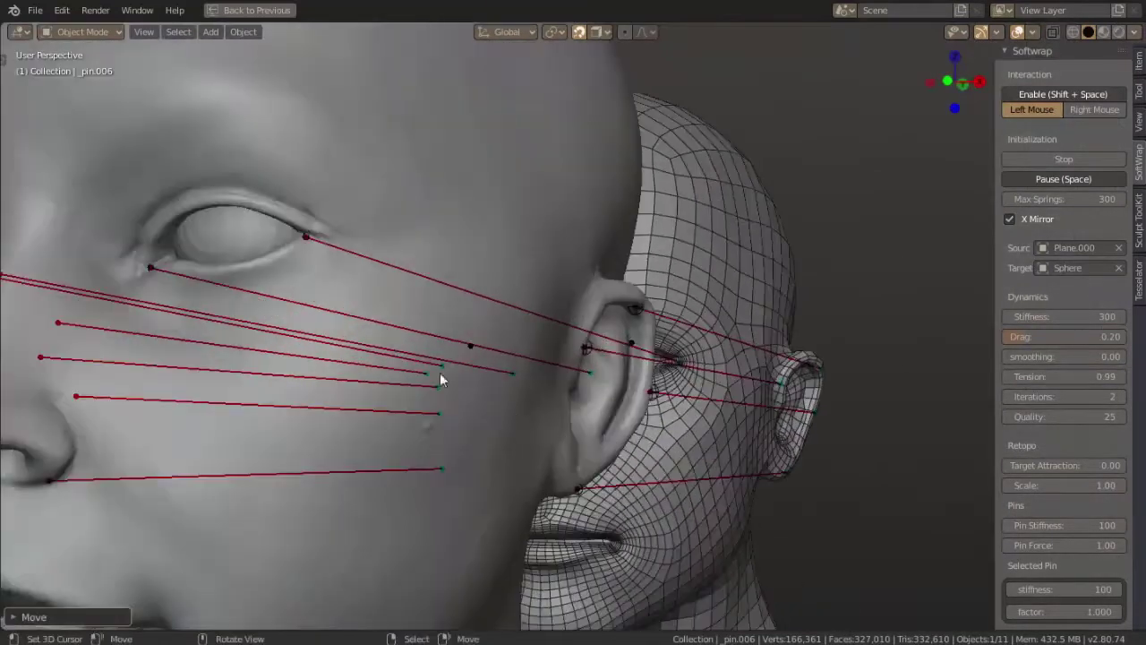
left_click(205, 208)
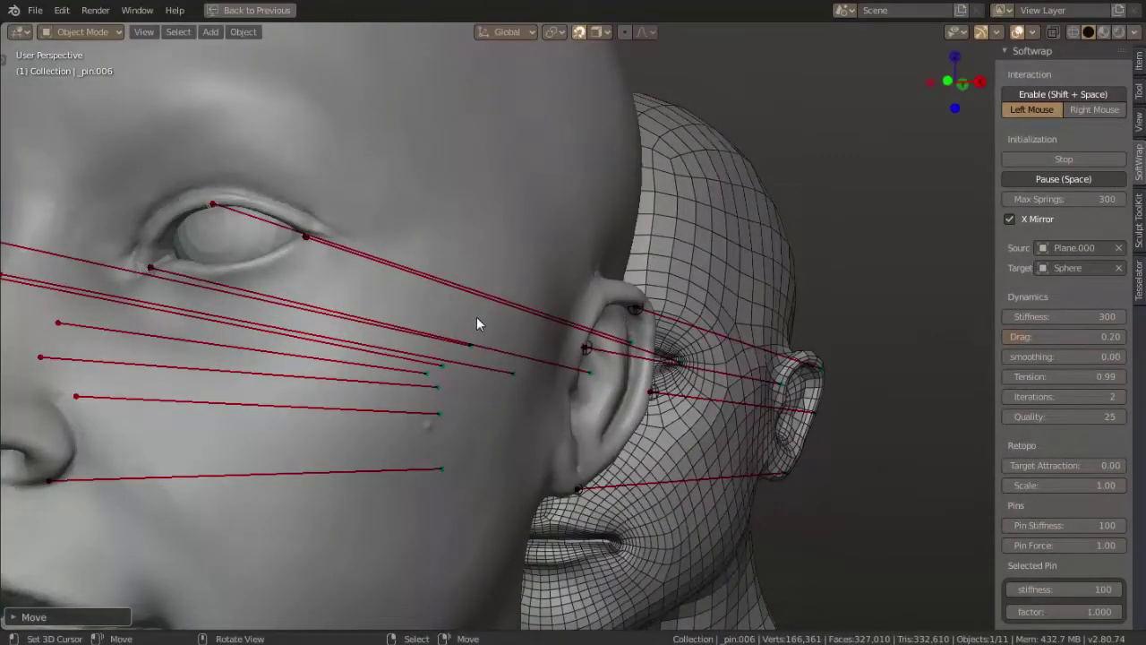
Step: Nudge the eyelid pin slightly left and zoom out to the wireframe head
mouse_move(477, 316)
middle_mouse_down()
mouse_move(500, 369)
mouse_move(565, 380)
middle_mouse_up()
scroll(551, 362, "up", 3)
scroll(551, 359, "down", 3)
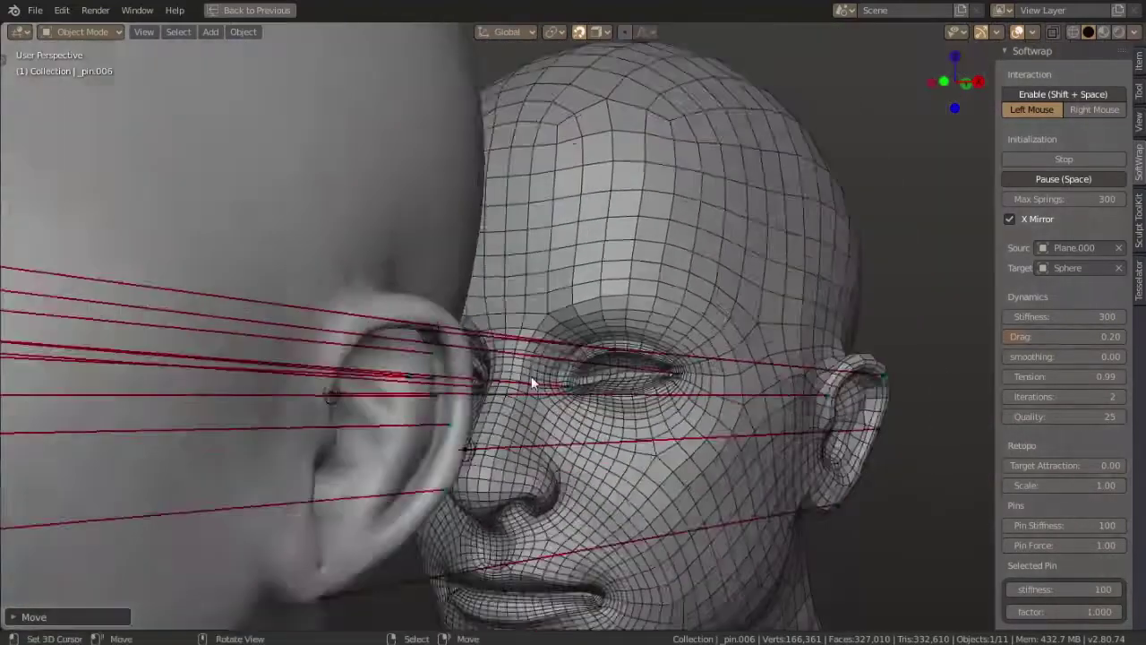
scroll(567, 362, "up", 4)
left_click_drag(475, 265, 453, 271)
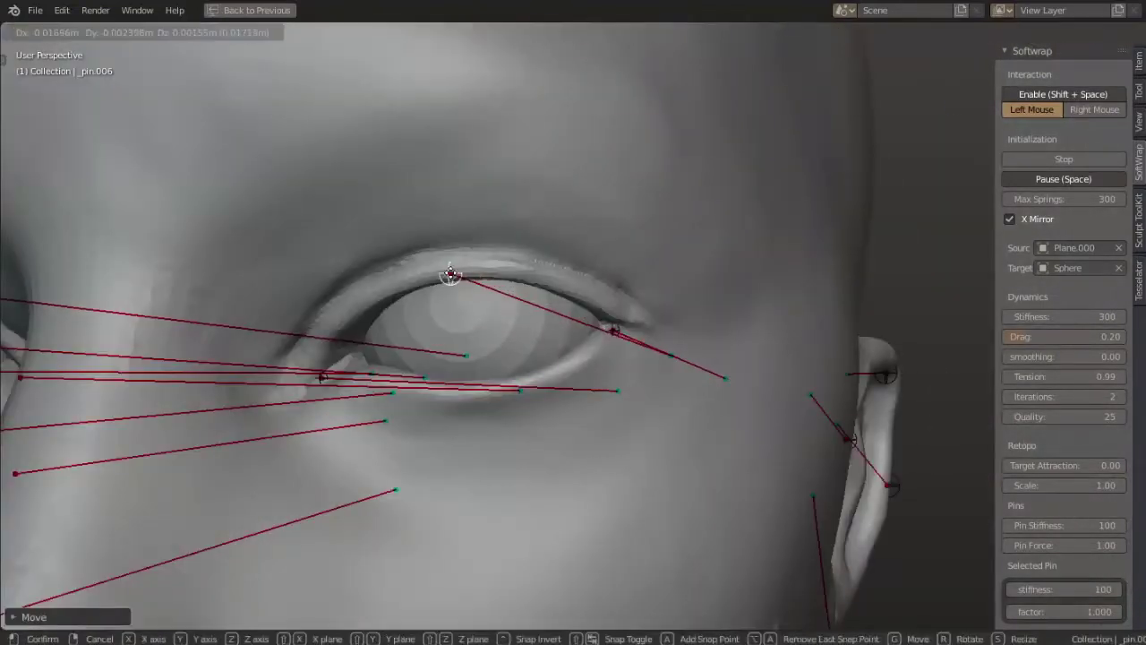
middle_click_drag(619, 379, 567, 336)
scroll(570, 333, "up", 3)
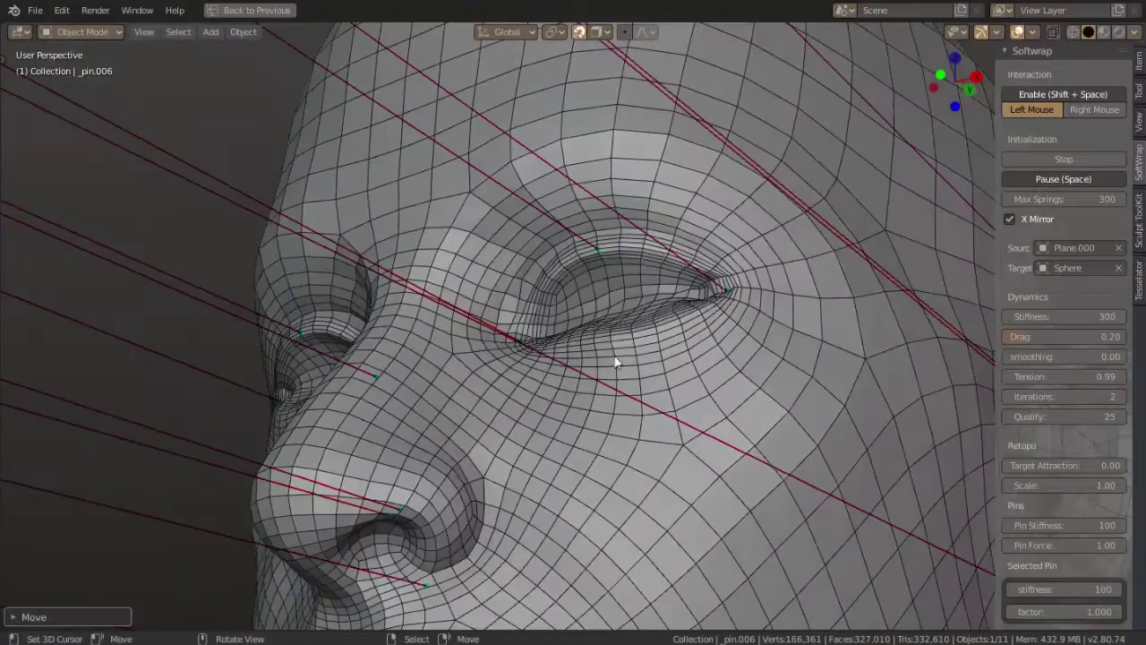
scroll(614, 358, "up", 2)
scroll(664, 401, "down", 4)
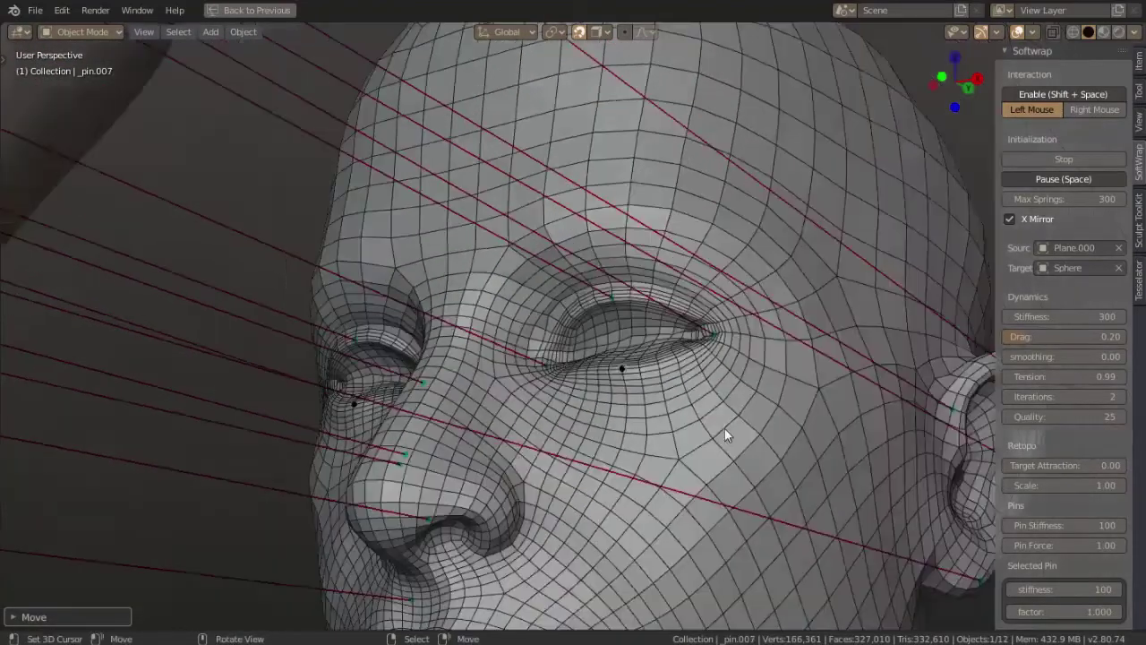
Step: Add a pin on the sculpted eyelid
middle_click_drag(724, 428, 627, 451)
scroll(642, 461, "up", 4)
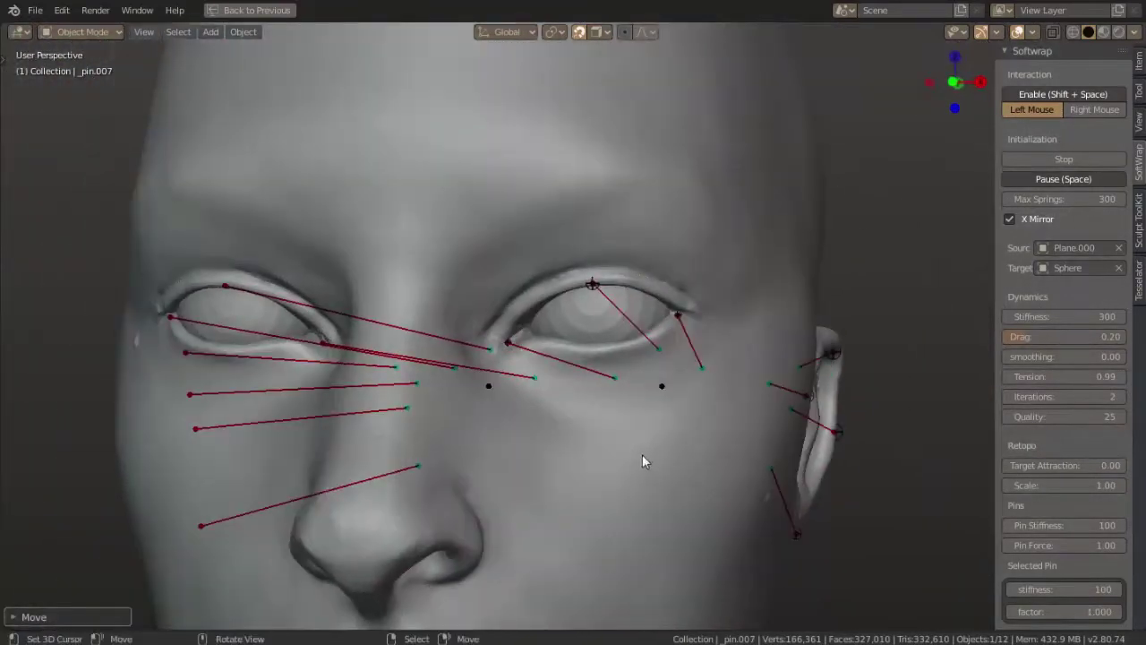
left_click(588, 353)
left_click(598, 352)
scroll(676, 421, "down", 3)
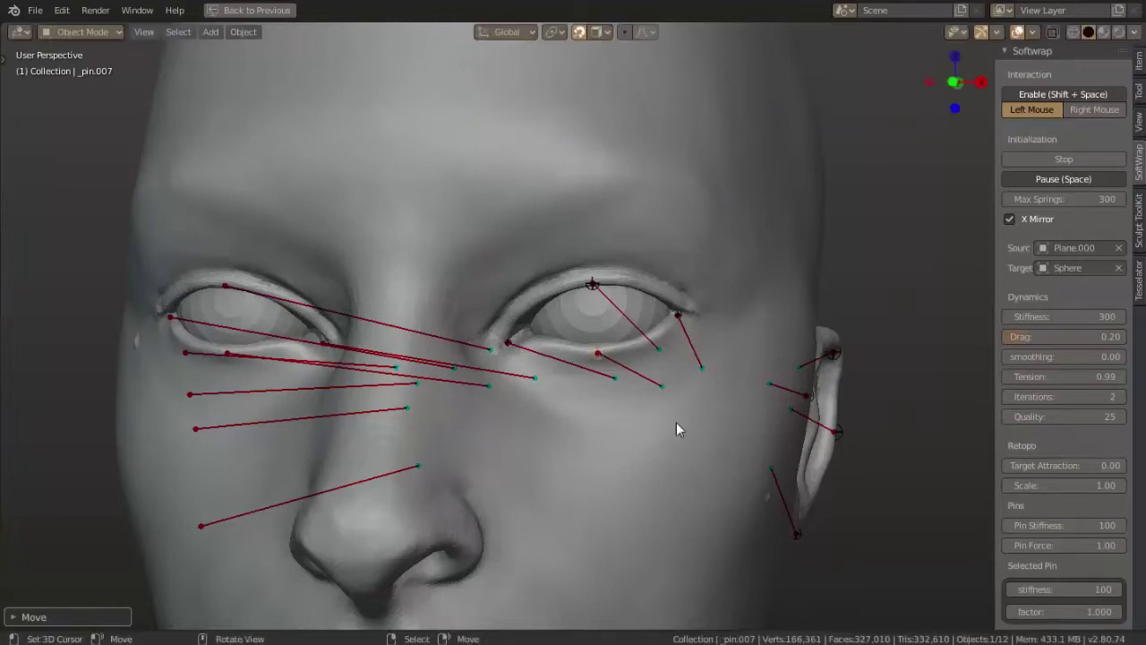
Step: Add a new pin on the wireframe head's nose
middle_click_drag(676, 422, 607, 406)
scroll(547, 459, "up", 4)
middle_click_drag(547, 462, 584, 428)
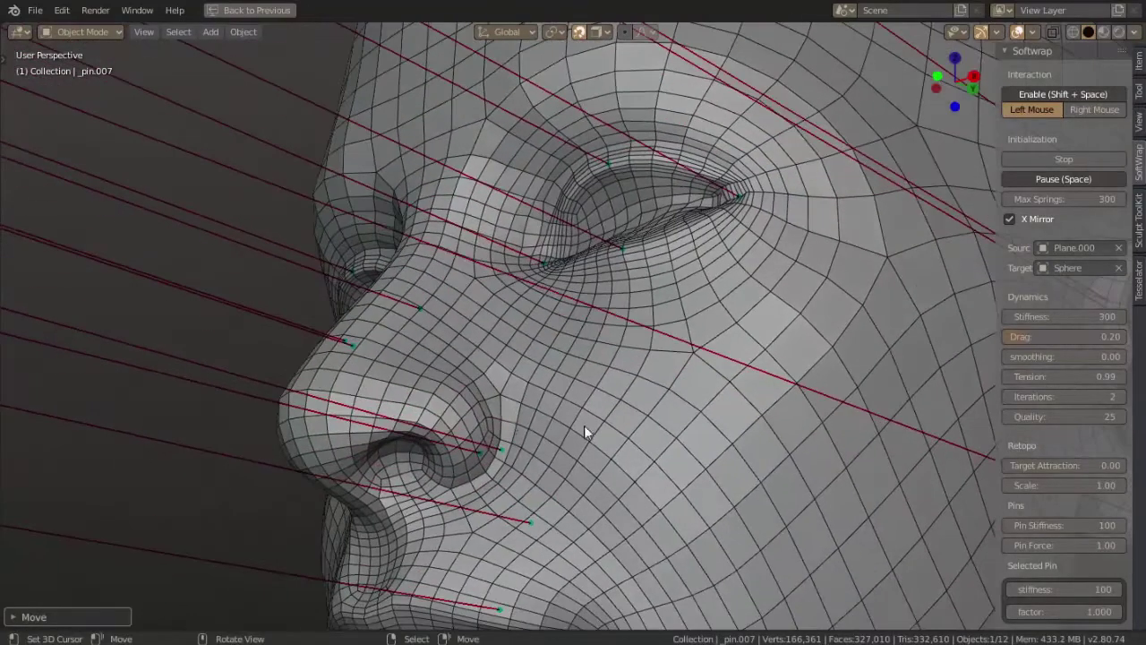
left_click(497, 405)
Step: Snap the nose pin's end onto the sculpted nose
scroll(498, 390, "down", 3)
middle_click_drag(498, 390, 476, 447)
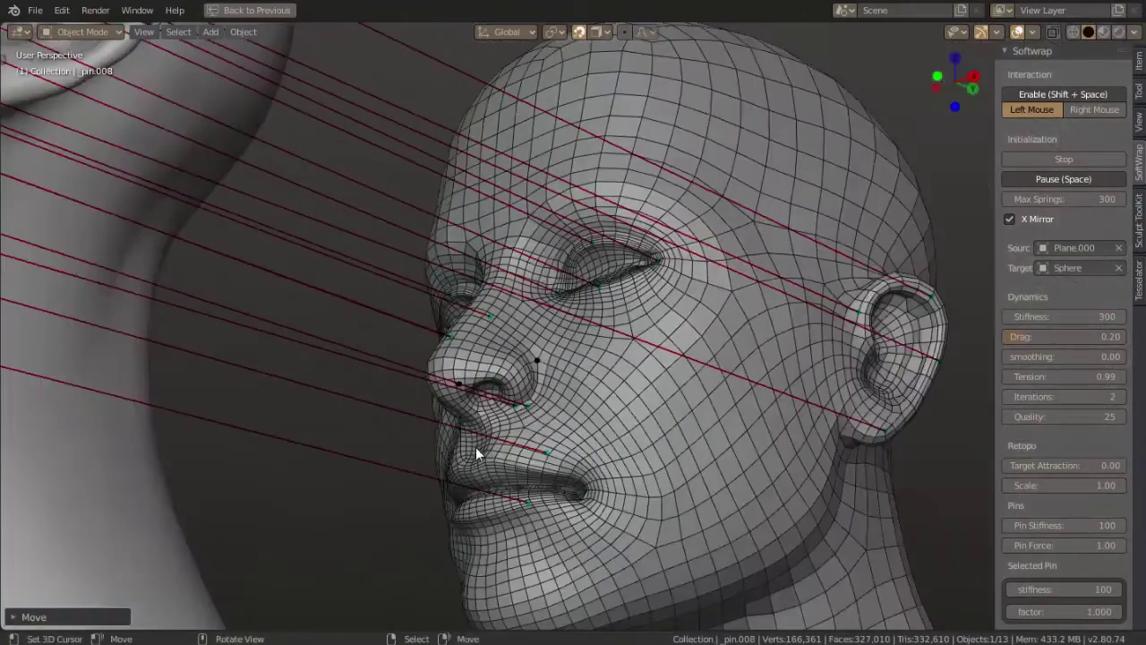
scroll(476, 447, "up", 4)
middle_click_drag(531, 477, 523, 464)
key("g")
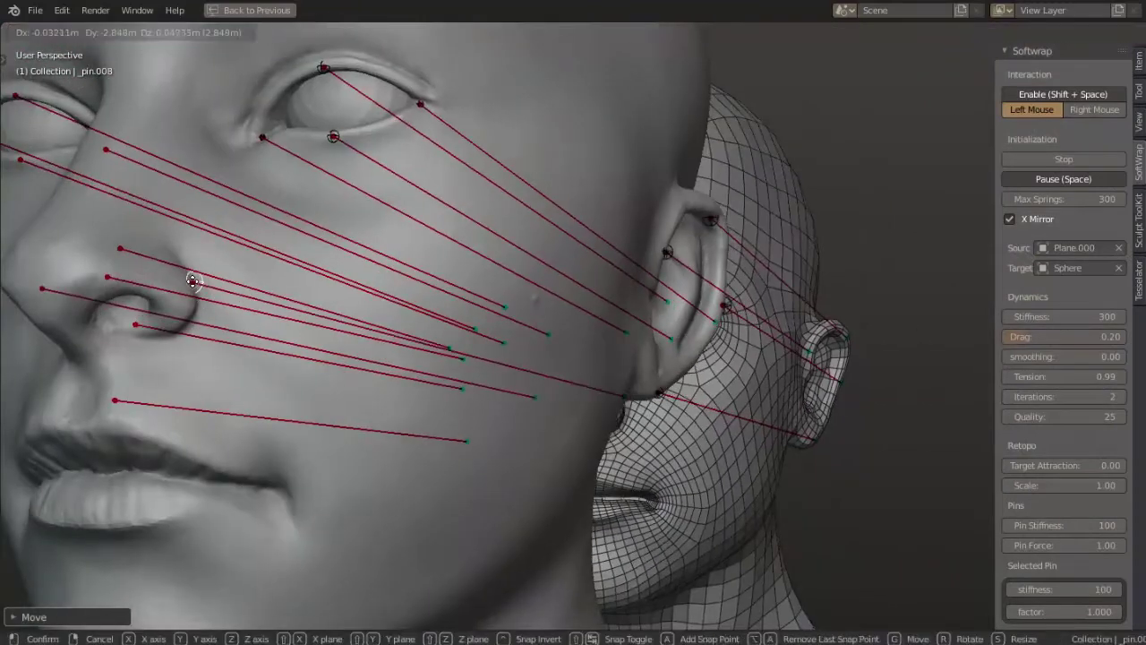
left_click(192, 276)
Step: Move another pin to a new position near the sculpt's nose
mouse_move(659, 454)
middle_mouse_down()
mouse_move(730, 459)
mouse_move(604, 486)
middle_mouse_up()
scroll(692, 445, "up", 3)
scroll(683, 455, "up", 2)
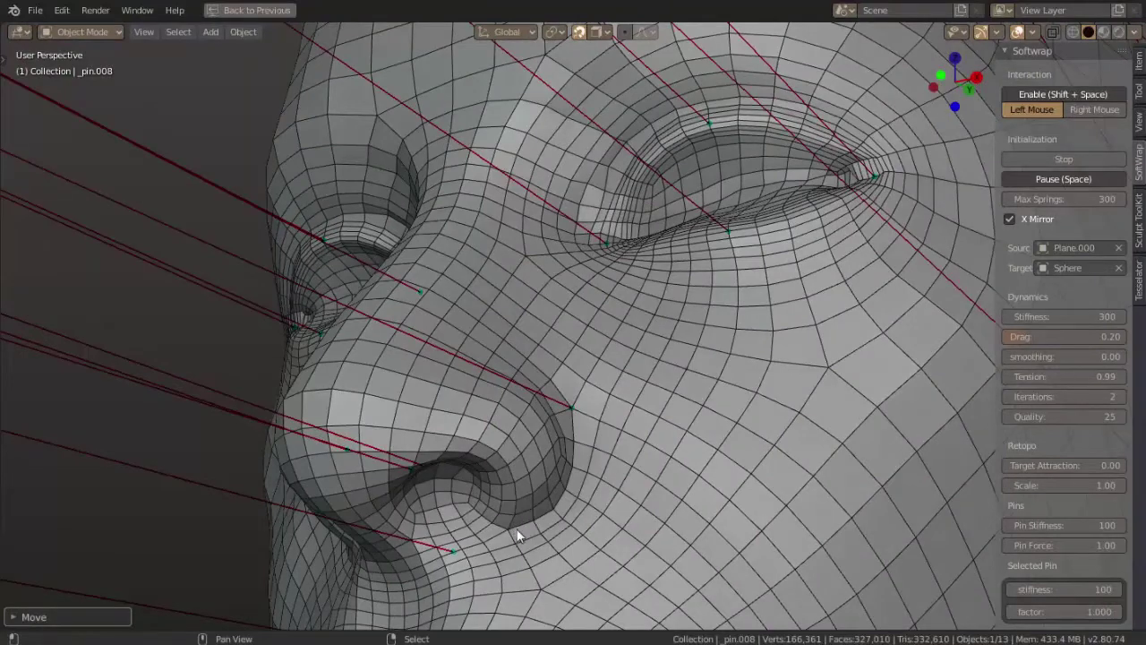
scroll(529, 429, "down", 4)
mouse_move(529, 430)
middle_mouse_down()
mouse_move(711, 504)
mouse_move(571, 433)
middle_mouse_up()
key("g")
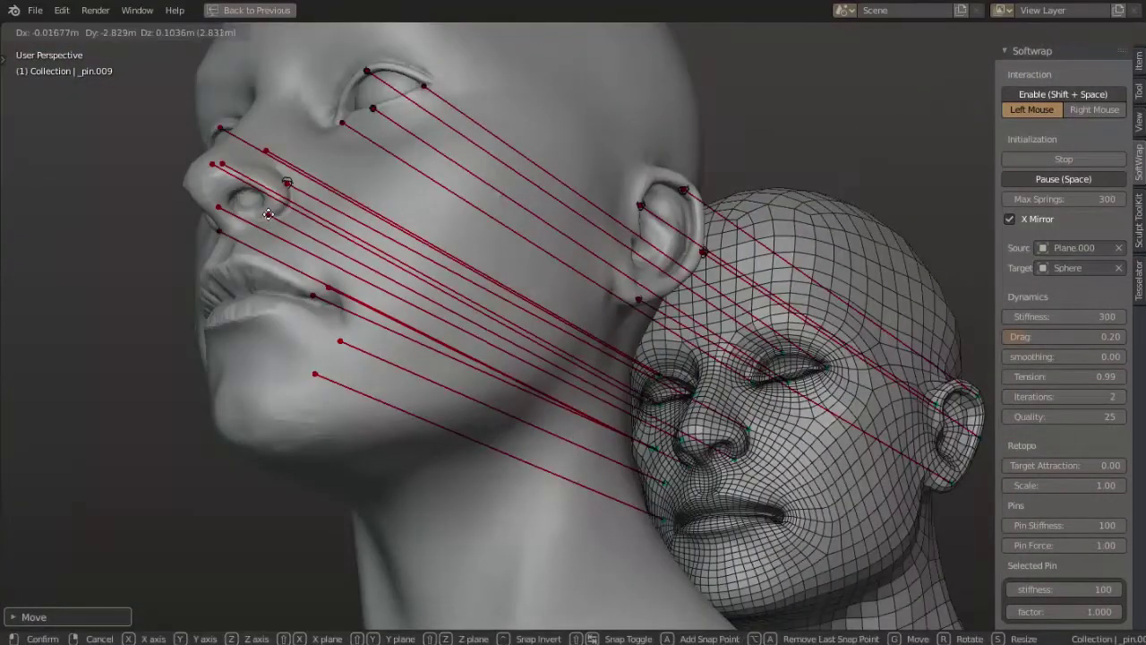
left_click(269, 214)
Step: Orbit and zoom to review the whole wireframe head with its new pins
middle_click_drag(780, 512, 663, 444)
scroll(643, 430, "up", 3)
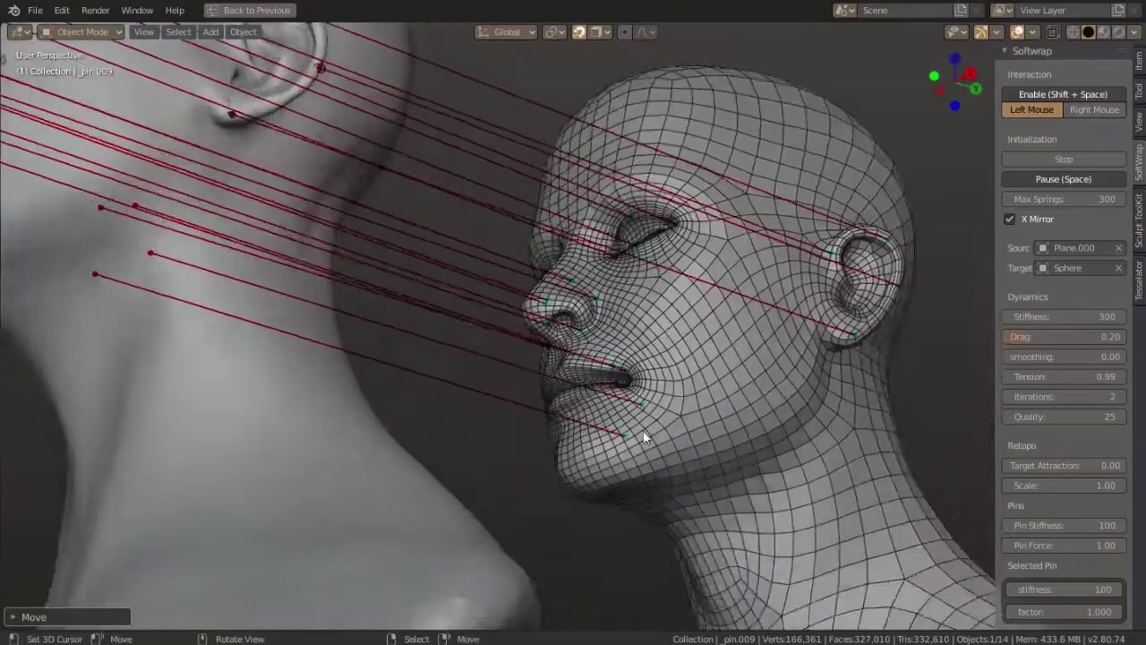
scroll(580, 456, "up", 3)
scroll(568, 486, "up", 2)
scroll(536, 474, "down", 2)
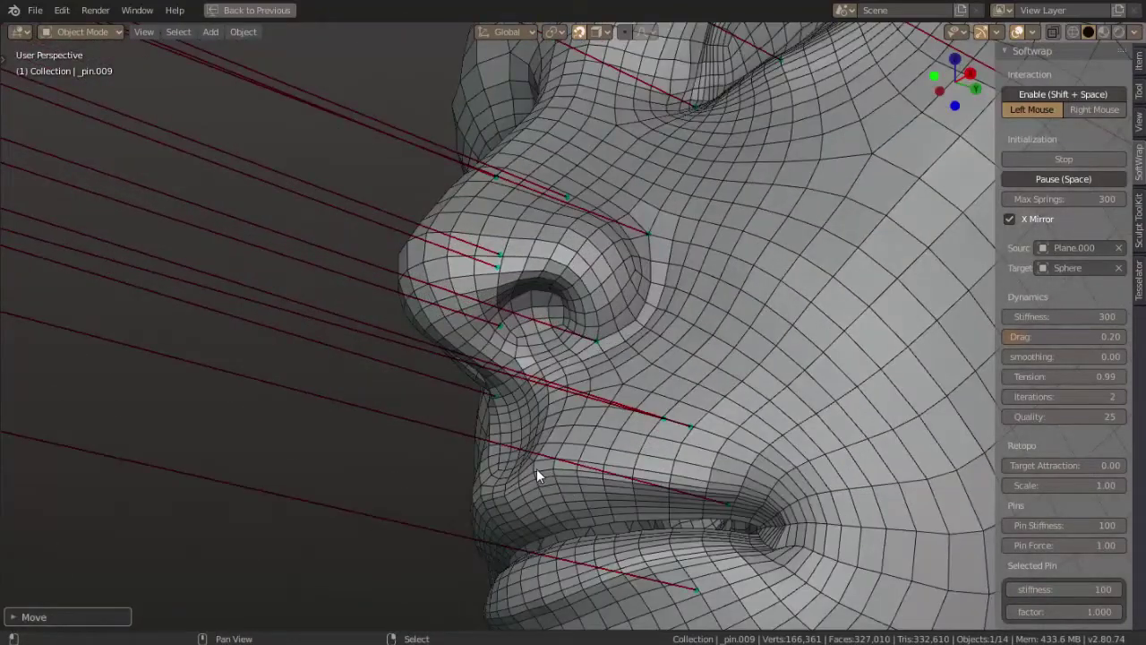
scroll(580, 503, "down", 5)
mouse_move(579, 504)
middle_mouse_down()
mouse_move(435, 401)
mouse_move(514, 435)
middle_mouse_up()
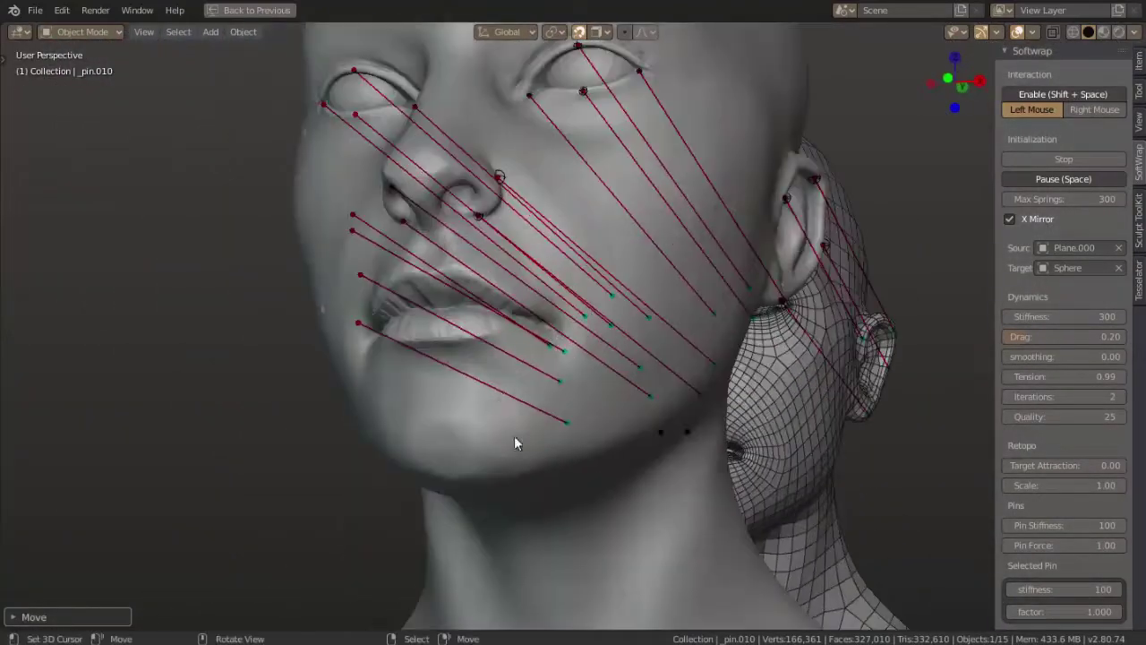
Step: Reposition the existing pin near the sculpt's lips
key("g")
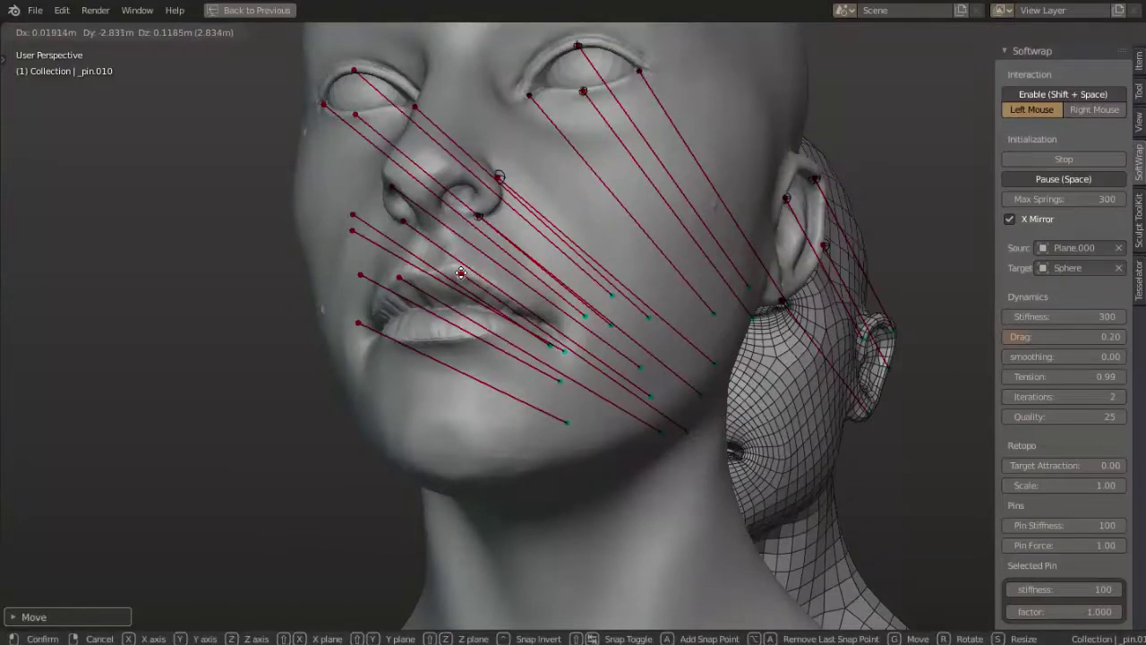
left_click(461, 275)
mouse_move(461, 275)
middle_mouse_down()
mouse_move(791, 375)
mouse_move(767, 514)
middle_mouse_up()
scroll(711, 385, "up", 3)
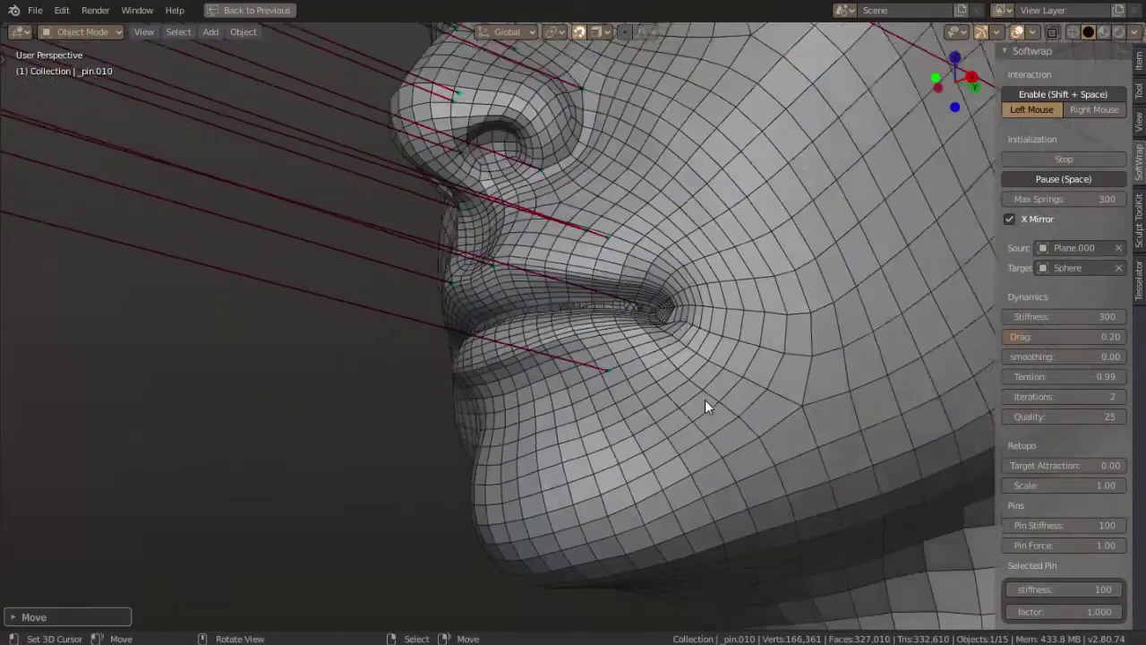
middle_click_drag(705, 399, 726, 402)
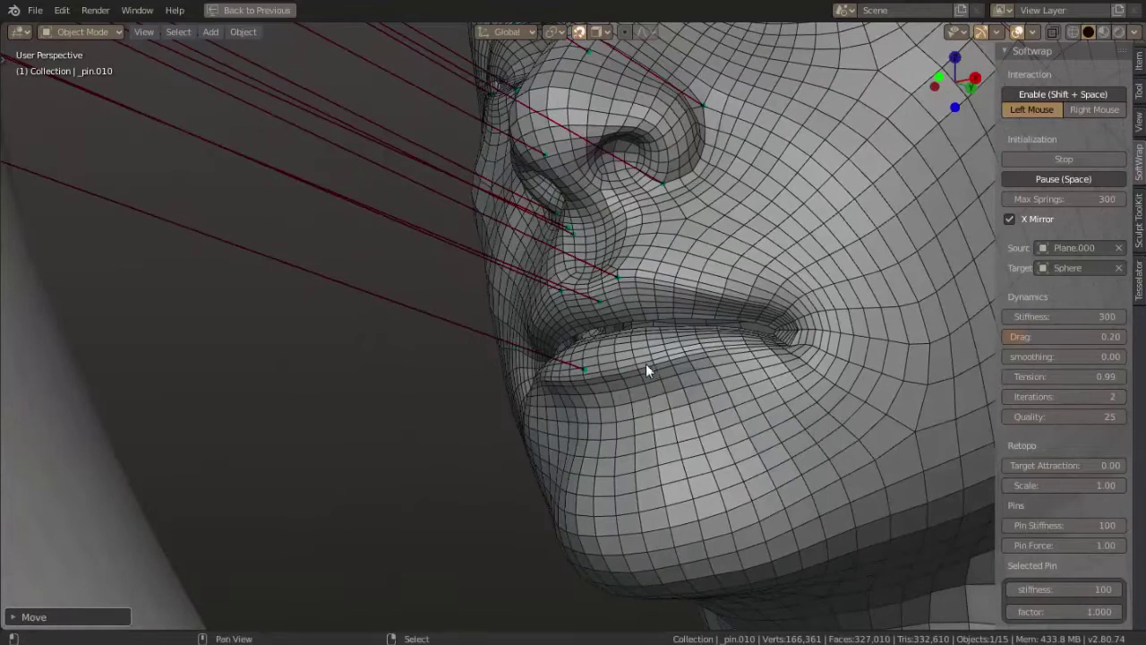
scroll(643, 372, "down", 5)
mouse_move(669, 465)
middle_mouse_down()
mouse_move(514, 410)
mouse_move(120, 193)
middle_mouse_up()
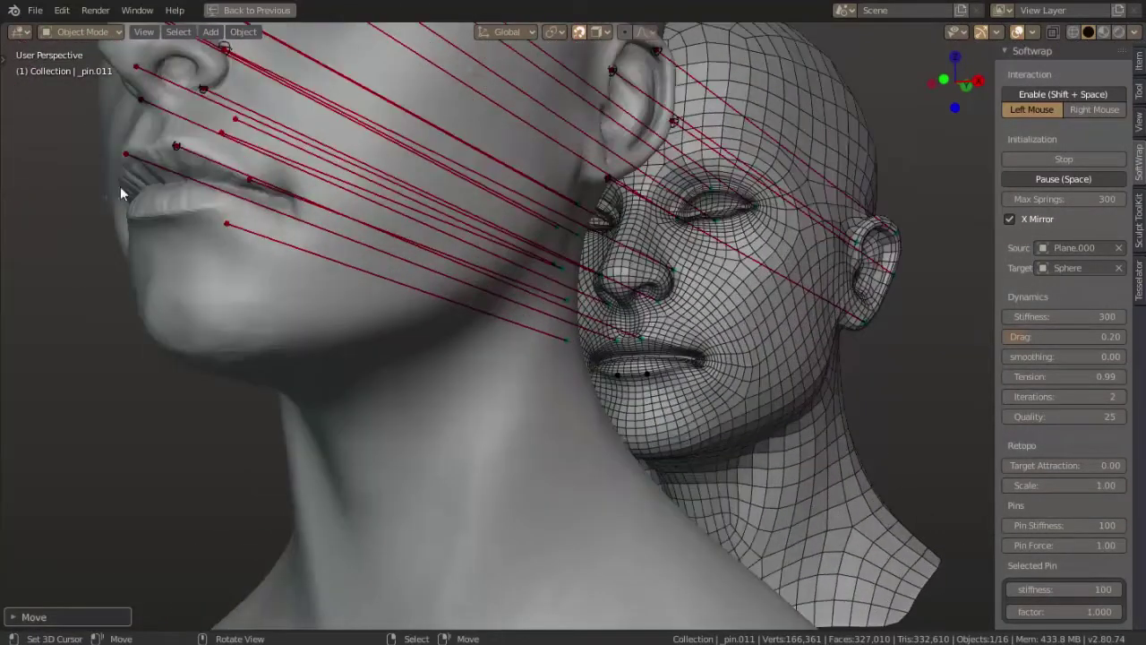
Step: Pin the sculpted lower lip to the wireframe lips and add a pin at the lip corner
left_click(190, 217)
left_click(589, 377)
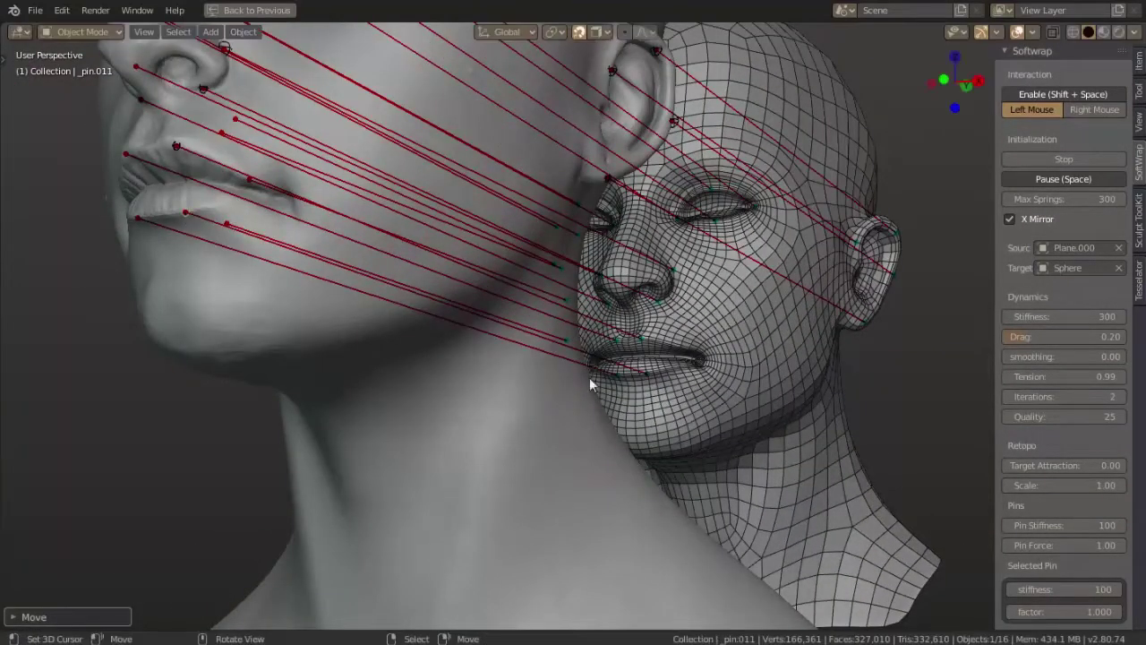
scroll(755, 416, "up", 5)
middle_click_drag(729, 410, 760, 412)
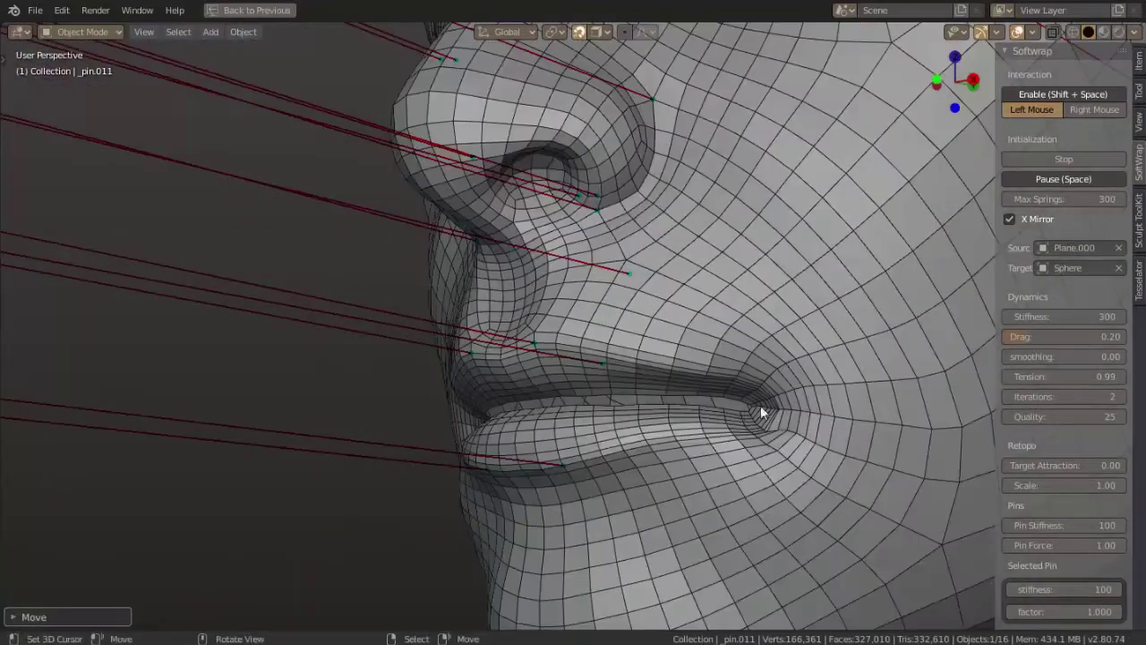
left_click(794, 420)
scroll(796, 422, "down", 5)
mouse_move(634, 442)
middle_mouse_down()
mouse_move(660, 448)
mouse_move(90, 247)
mouse_move(232, 353)
middle_mouse_up()
Step: Move the pin beside the sculpted lips to a better spot
scroll(450, 402, "up", 3)
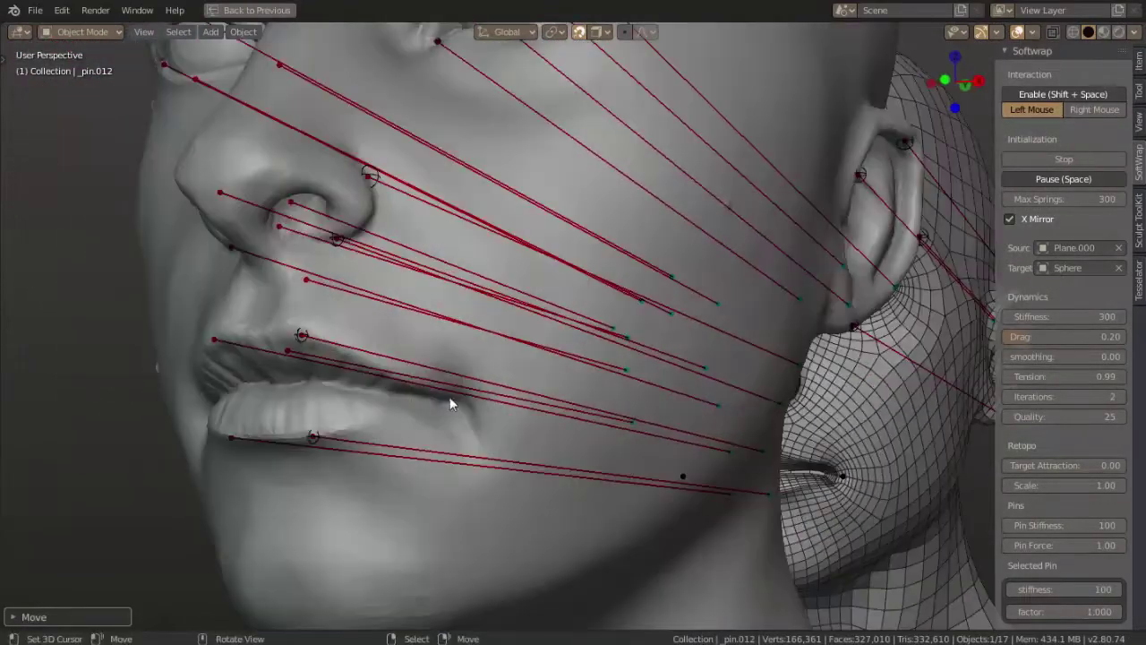
key("g")
left_click(475, 408)
scroll(474, 410, "down", 4)
mouse_move(474, 409)
middle_mouse_down()
mouse_move(547, 417)
mouse_move(473, 414)
mouse_move(504, 446)
mouse_move(526, 439)
mouse_move(516, 432)
middle_mouse_up()
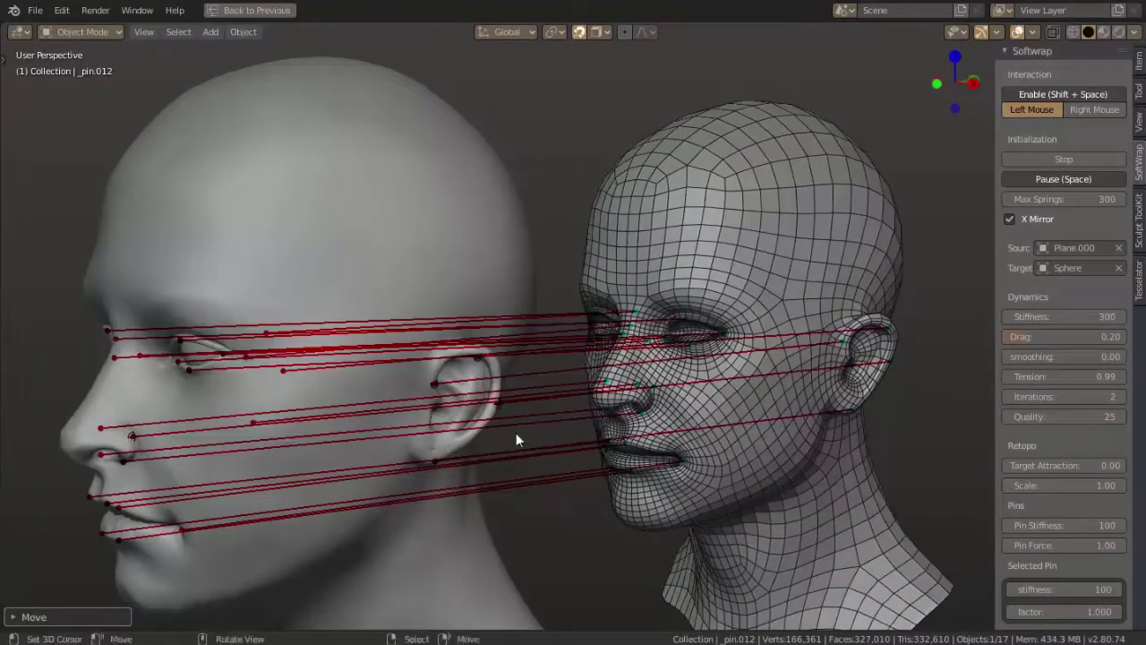
scroll(516, 432, "up", 4)
scroll(847, 248, "down", 4)
Step: Add another pin on the front of the sculpted face
mouse_move(846, 248)
middle_mouse_down()
mouse_move(639, 357)
mouse_move(408, 217)
middle_mouse_up()
left_click_drag(408, 216, 445, 208)
scroll(861, 392, "down", 5)
middle_click_drag(860, 392, 794, 397)
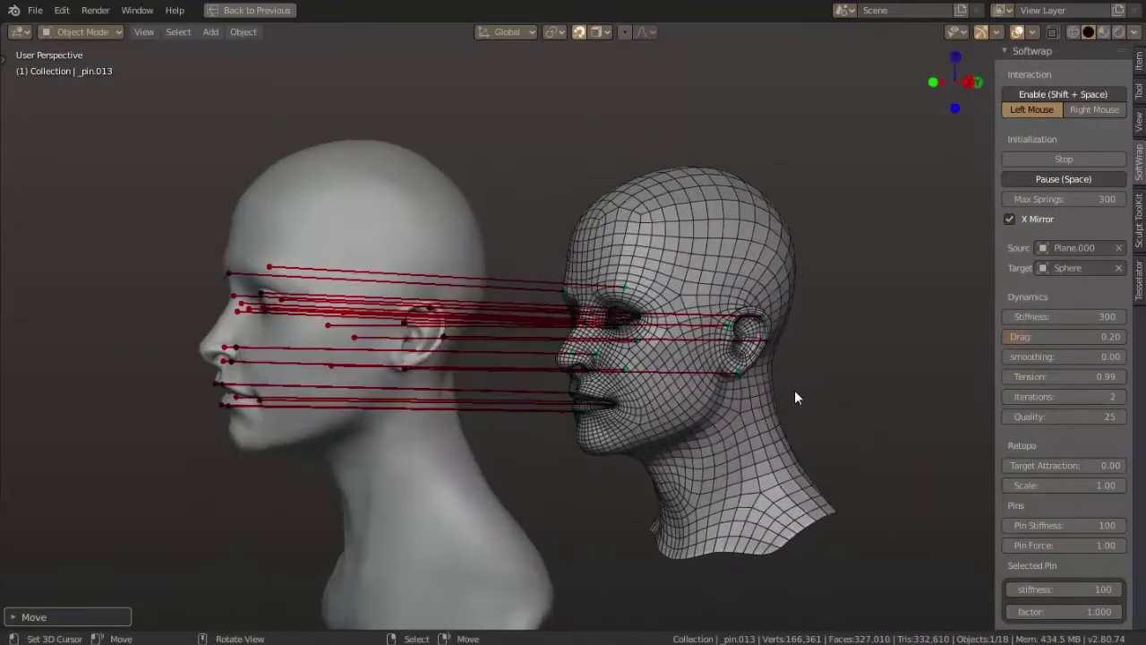
middle_click_drag(864, 502, 838, 421)
Step: Resume Softwrap so the retopo mesh draws onto the sculpt's face and ear
key("space")
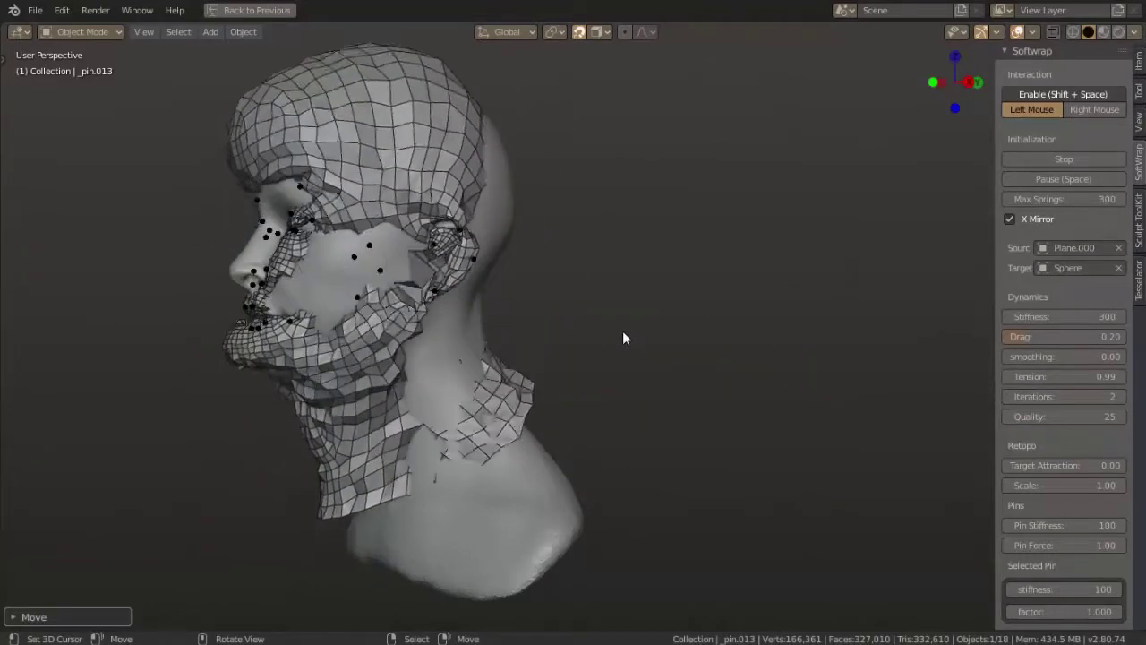
scroll(622, 334, "up", 2)
middle_click_drag(623, 333, 451, 304, "shift")
scroll(450, 304, "up", 1)
scroll(451, 304, "down", 2)
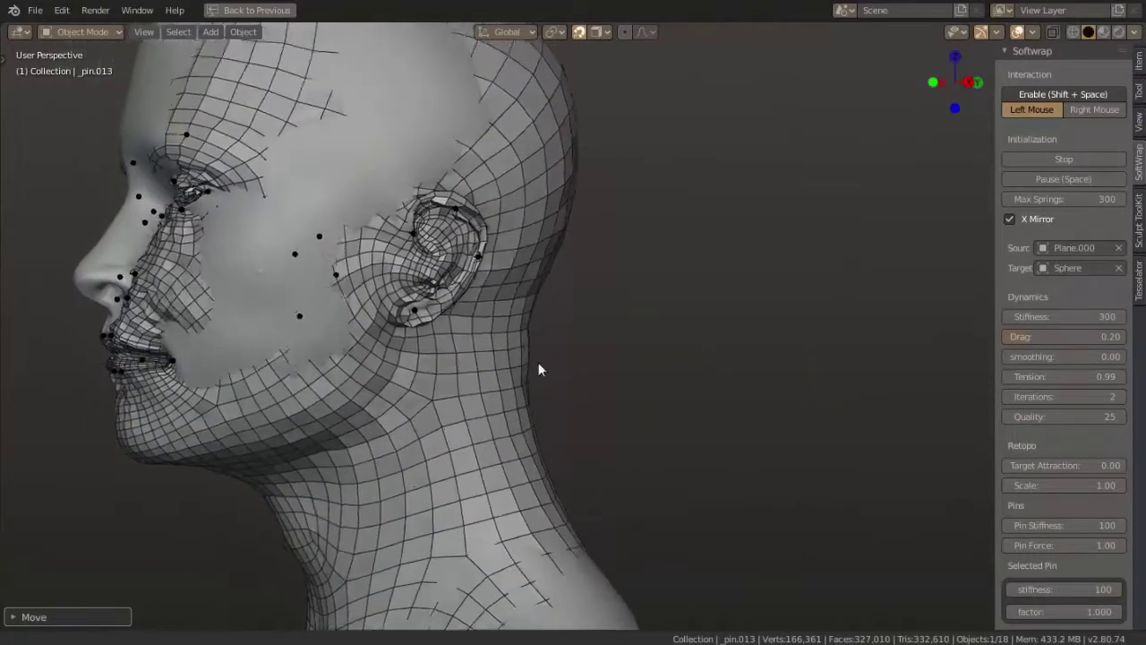
mouse_move(538, 371)
middle_mouse_down()
mouse_move(757, 464)
mouse_move(623, 366)
middle_mouse_up()
Step: Drag Softwrap Smoothing up to 0.59 and Target Attraction up to 1.00
scroll(624, 366, "up", 1)
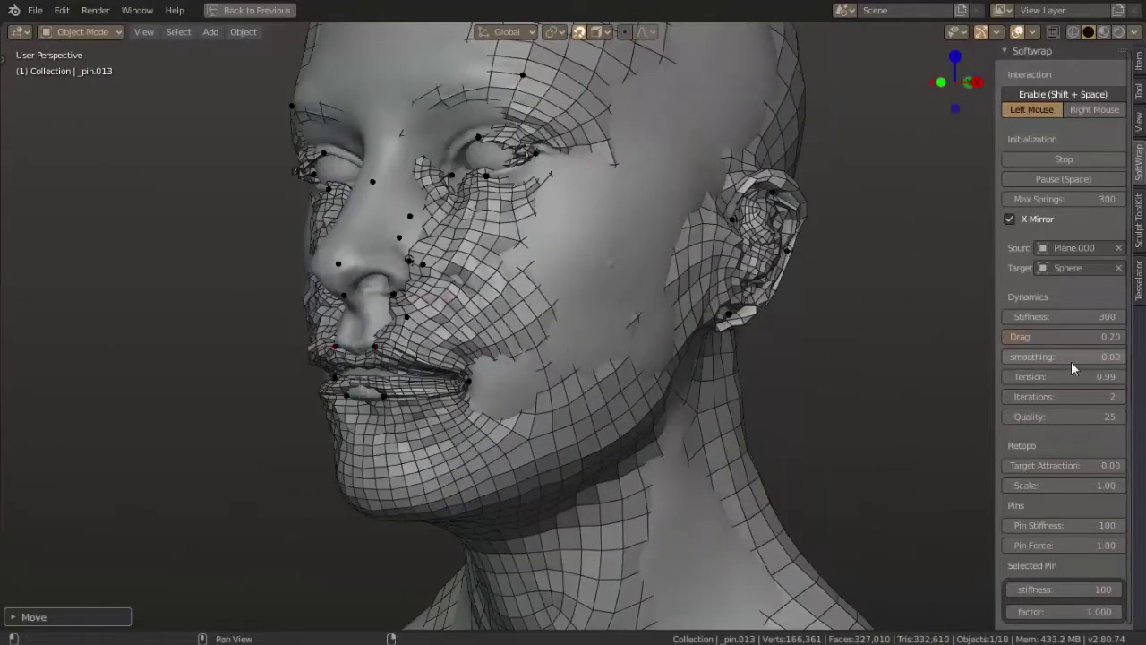
left_click_drag(1070, 356, 1124, 357)
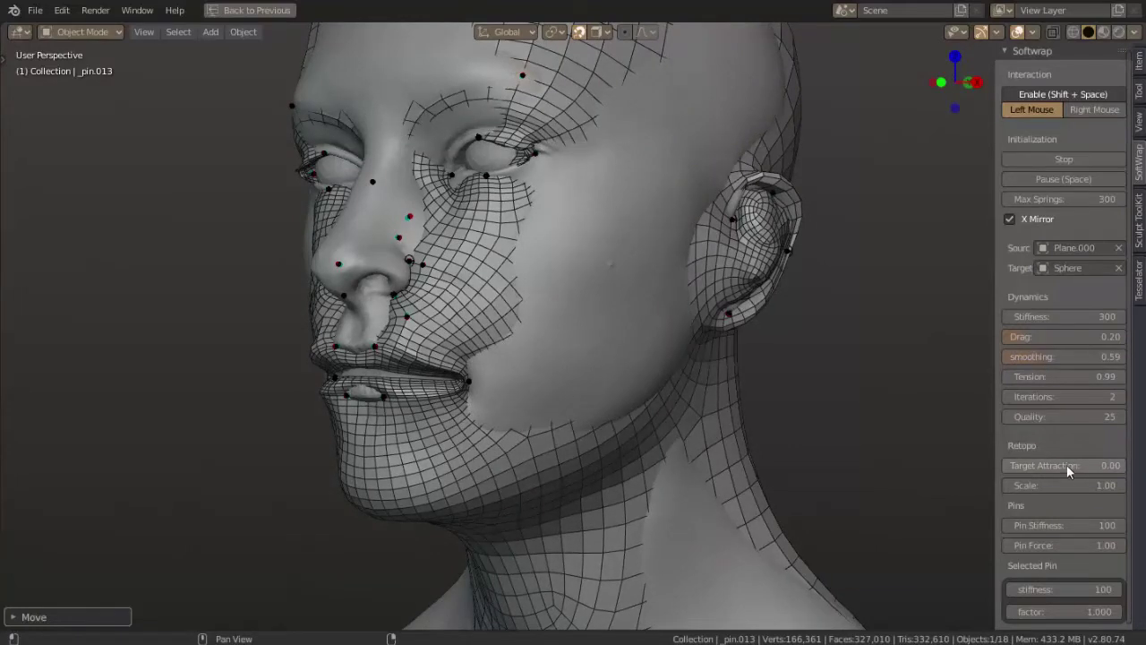
left_click_drag(1066, 465, 1139, 466)
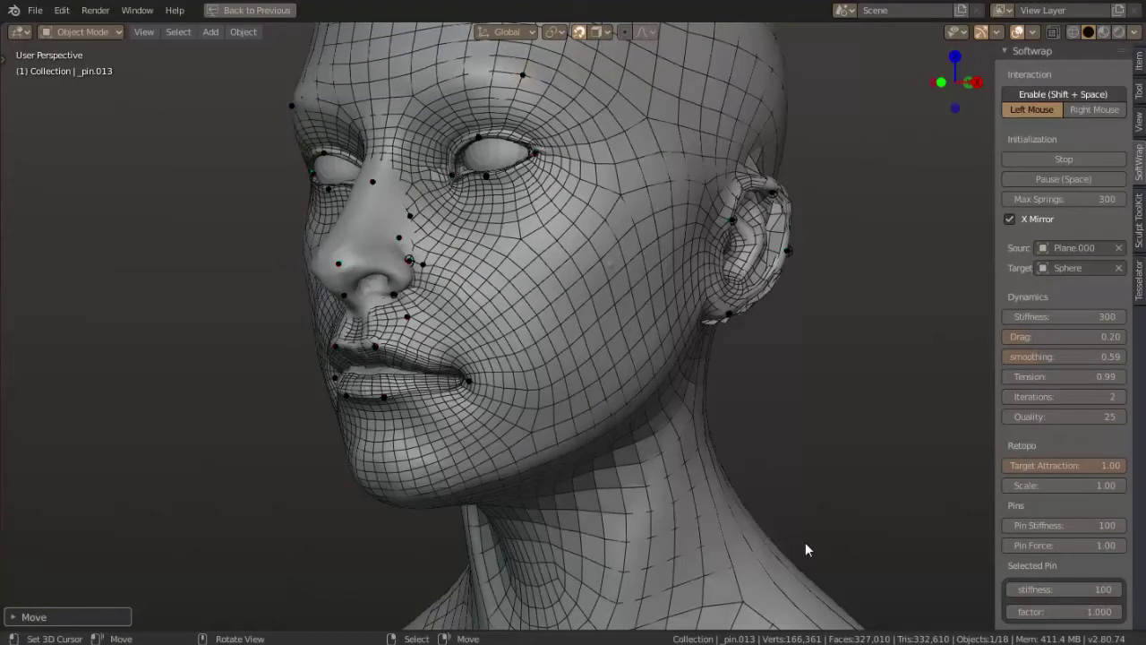
Step: Run the wrap briefly and pause it, watching the cheek and ear
middle_click_drag(662, 530, 641, 530)
scroll(281, 370, "up", 2)
mouse_move(281, 370)
middle_mouse_down("shift")
mouse_move(472, 402)
mouse_move(629, 461)
middle_mouse_up("shift")
scroll(427, 392, "up", 3)
key("space")
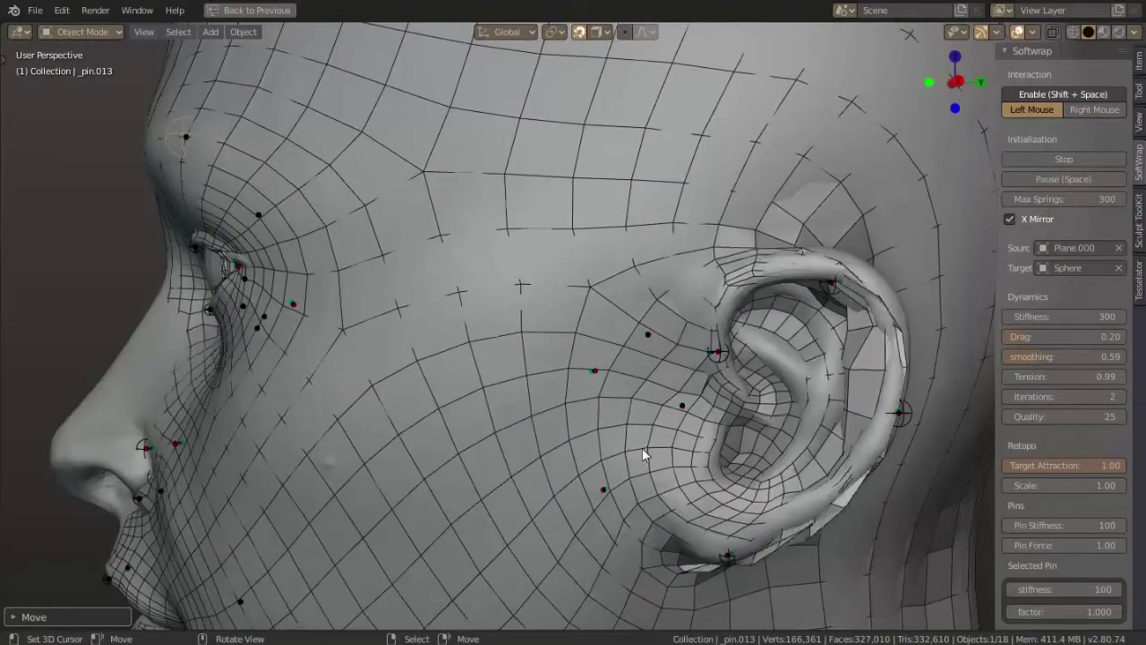
key("space")
Step: Inspect the wrapped mesh from the front of the face and around the ear
mouse_move(651, 444)
middle_mouse_down()
mouse_move(535, 456)
mouse_move(625, 459)
mouse_move(484, 401)
middle_mouse_up()
scroll(434, 369, "up", 3)
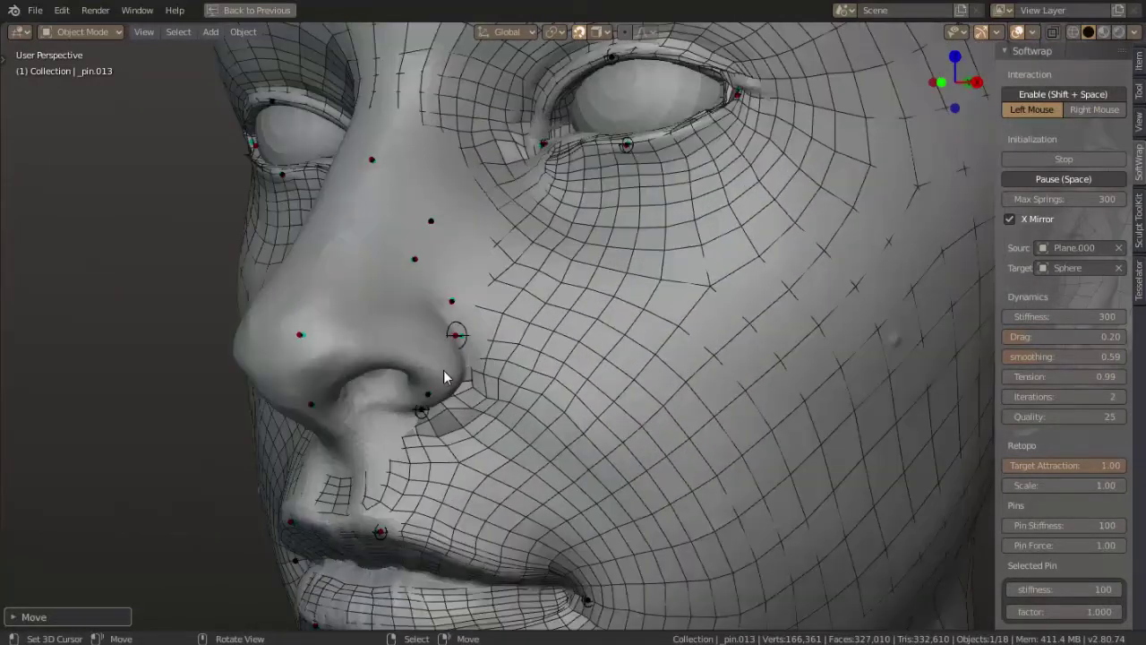
scroll(445, 371, "down", 2)
scroll(595, 415, "down", 3)
mouse_move(596, 415)
middle_mouse_down()
mouse_move(620, 426)
mouse_move(515, 403)
mouse_move(651, 512)
middle_mouse_up()
scroll(653, 453, "up", 2)
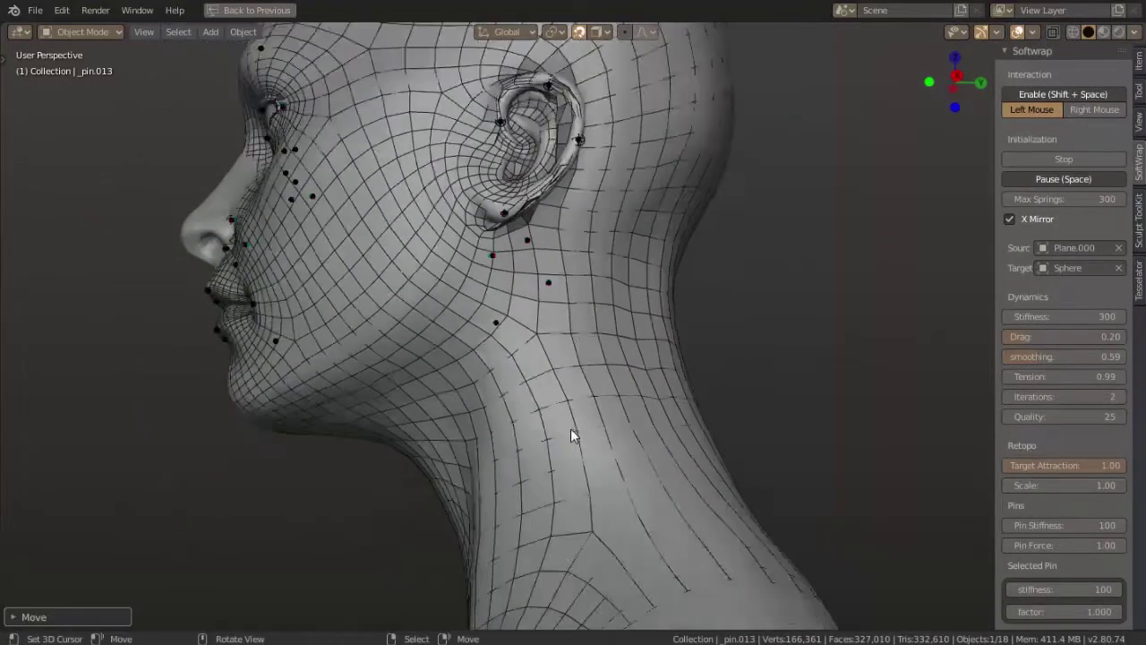
scroll(570, 428, "down", 3)
scroll(590, 448, "up", 1)
scroll(606, 435, "up", 1)
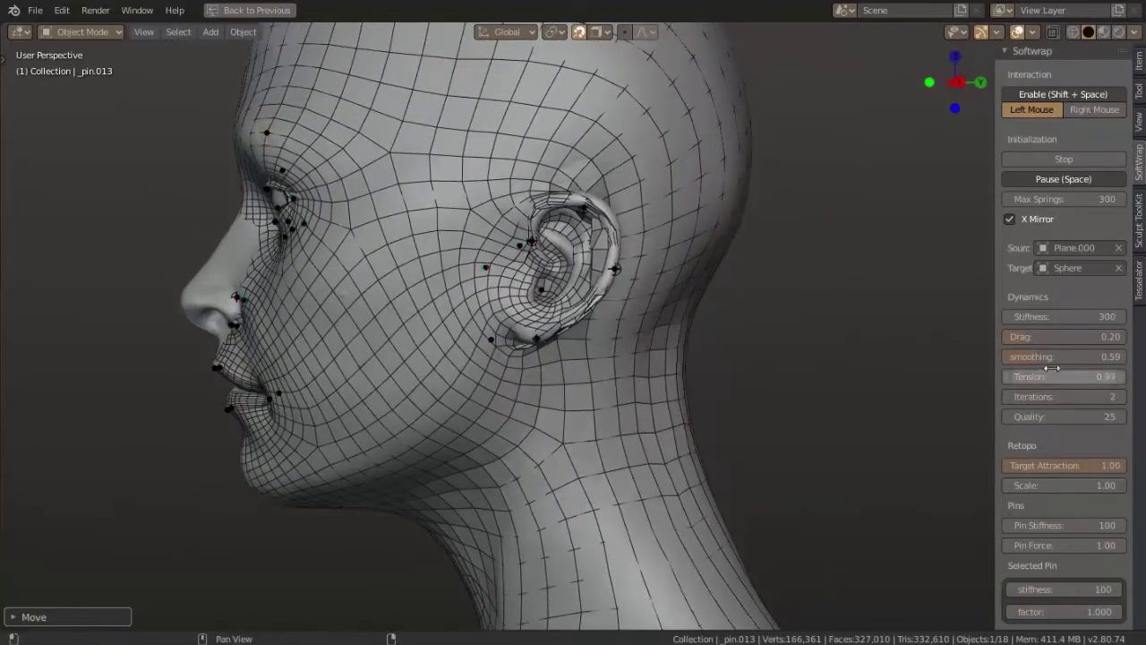
Step: Raise smoothing from 0.59 to 1.13 and let the wrap run briefly
left_click_drag(1052, 359, 1064, 356)
key("space")
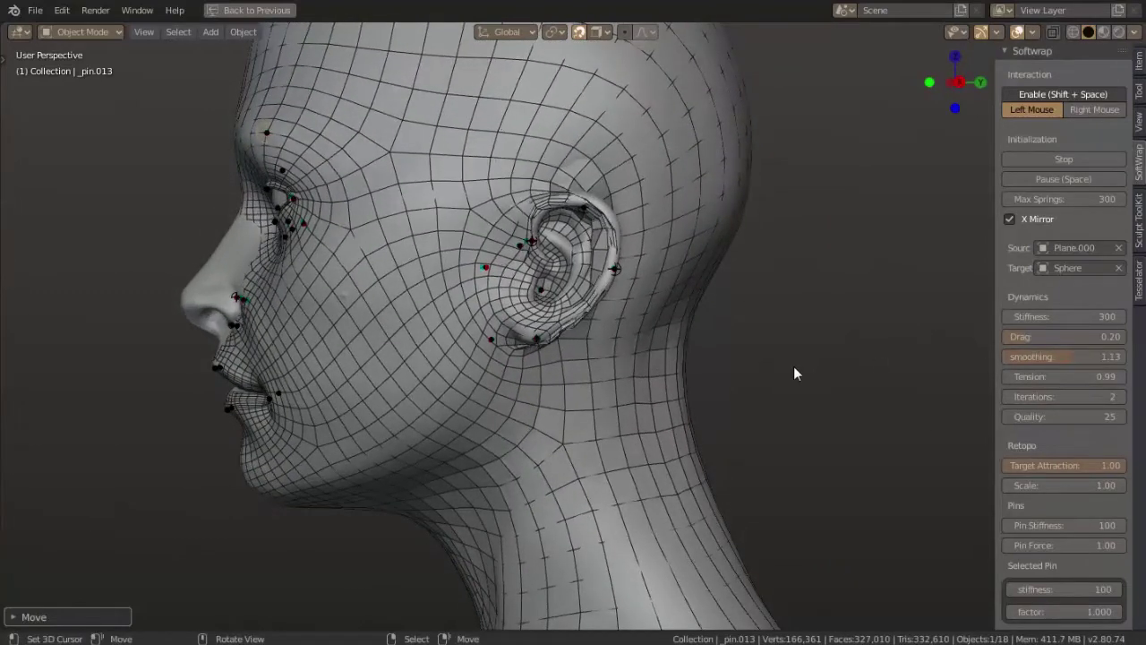
key("space")
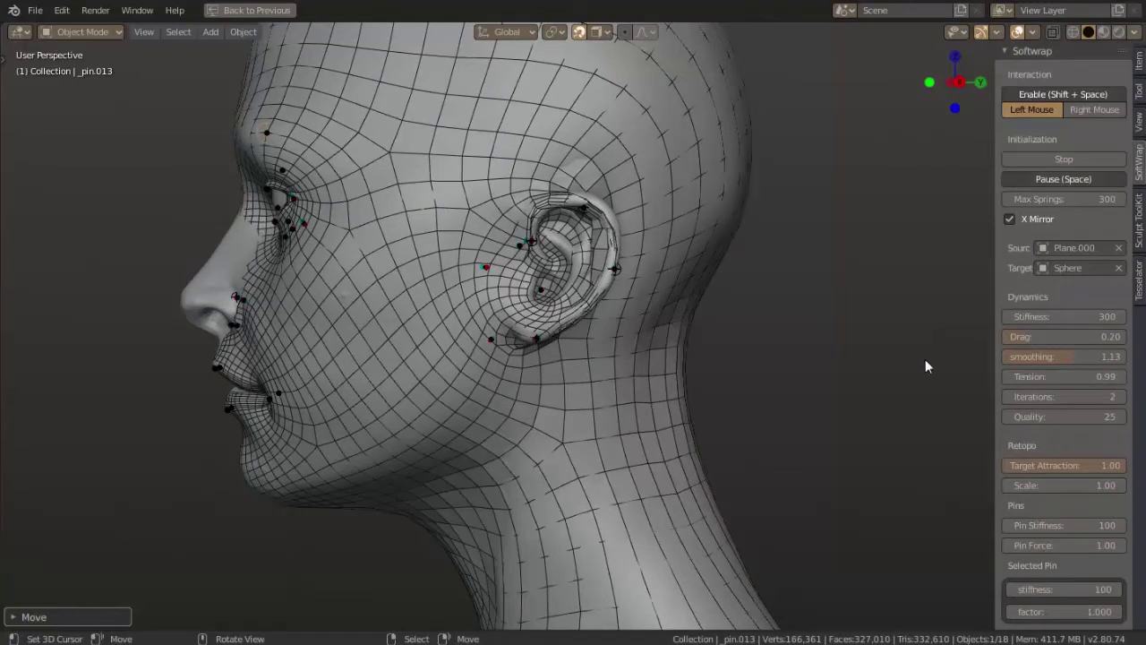
Step: Set Dynamics Stiffness to 25 and resume the wrap simulation
left_click(1073, 315)
key("BackSpace")
key("BackSpace")
key("BackSpace")
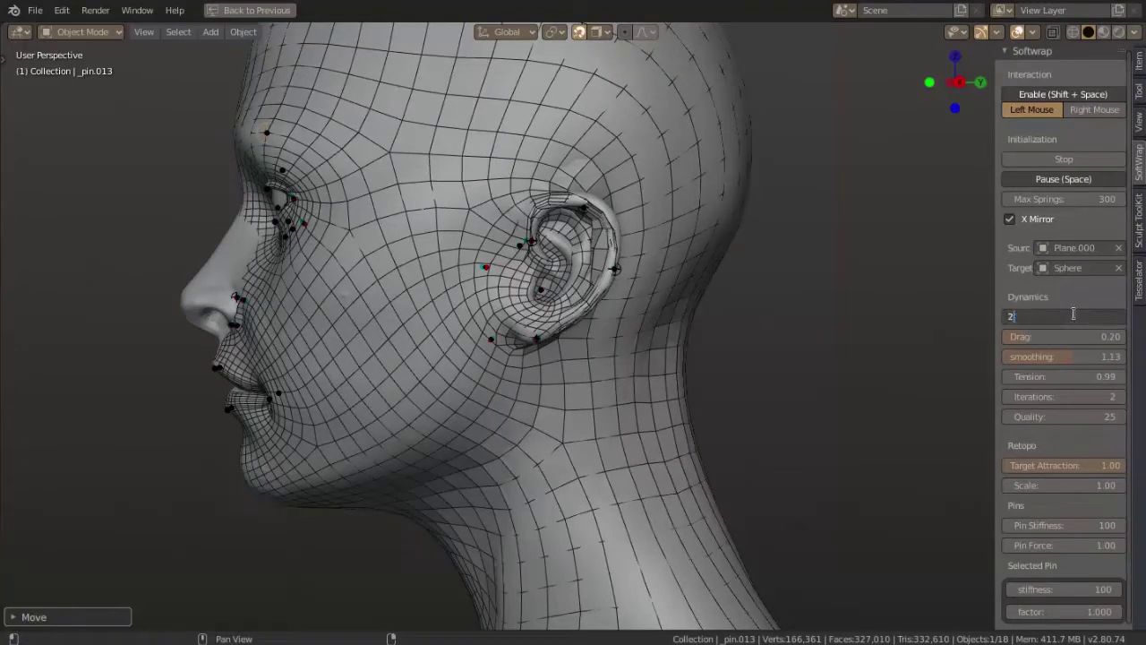
type("25")
key("Return")
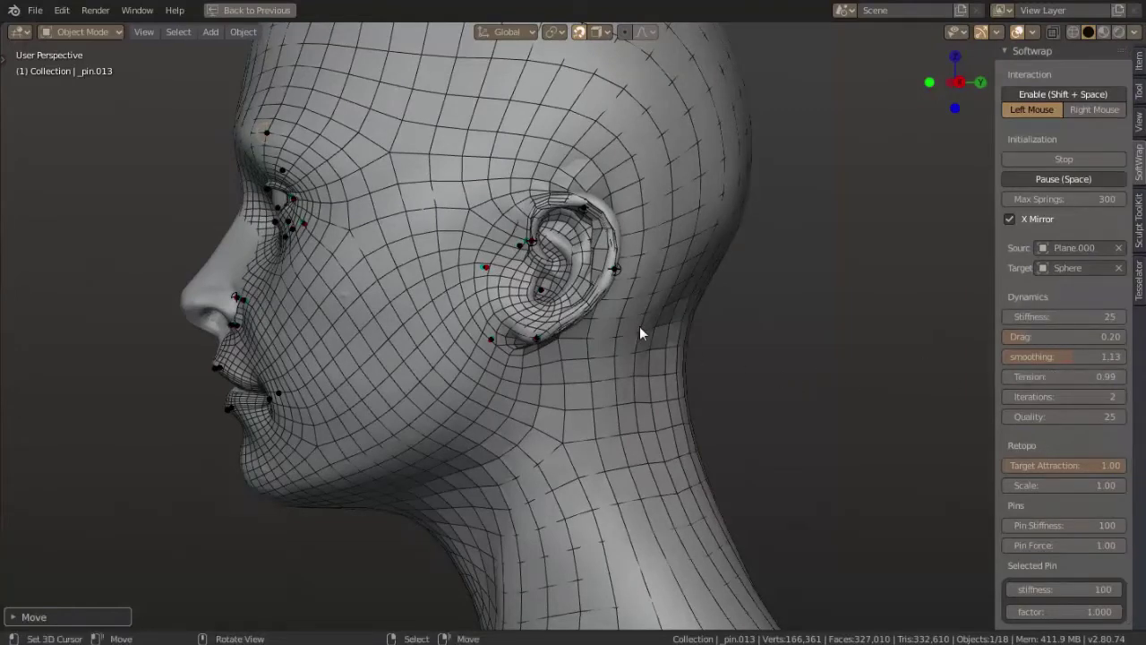
key("space")
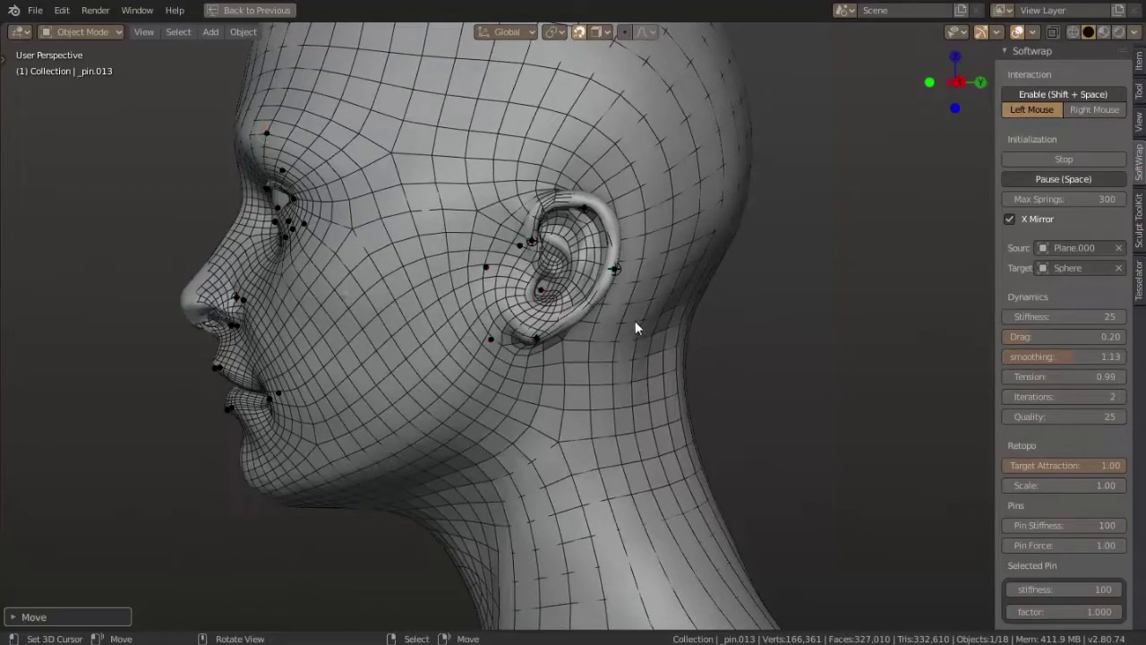
Step: Select the nostril pin and, with the wrap running, pull the mesh into the nostril crease
middle_click_drag(635, 320, 753, 326)
scroll(753, 326, "up", 4)
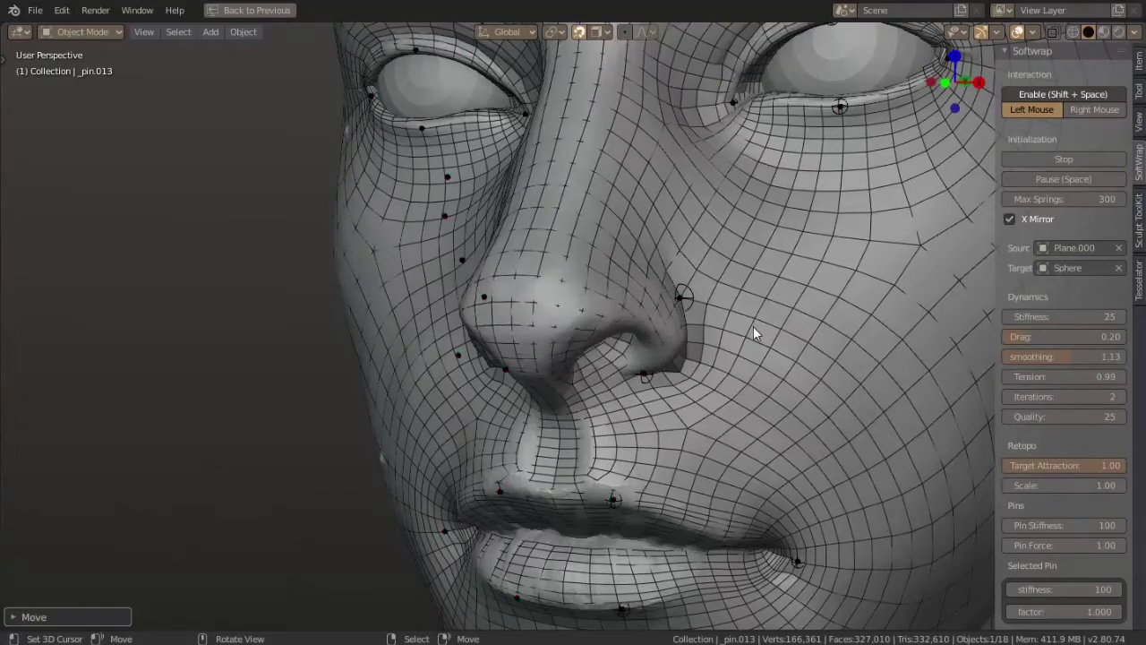
mouse_move(753, 326)
middle_mouse_down()
mouse_move(754, 365)
mouse_move(482, 421)
mouse_move(466, 312)
middle_mouse_up()
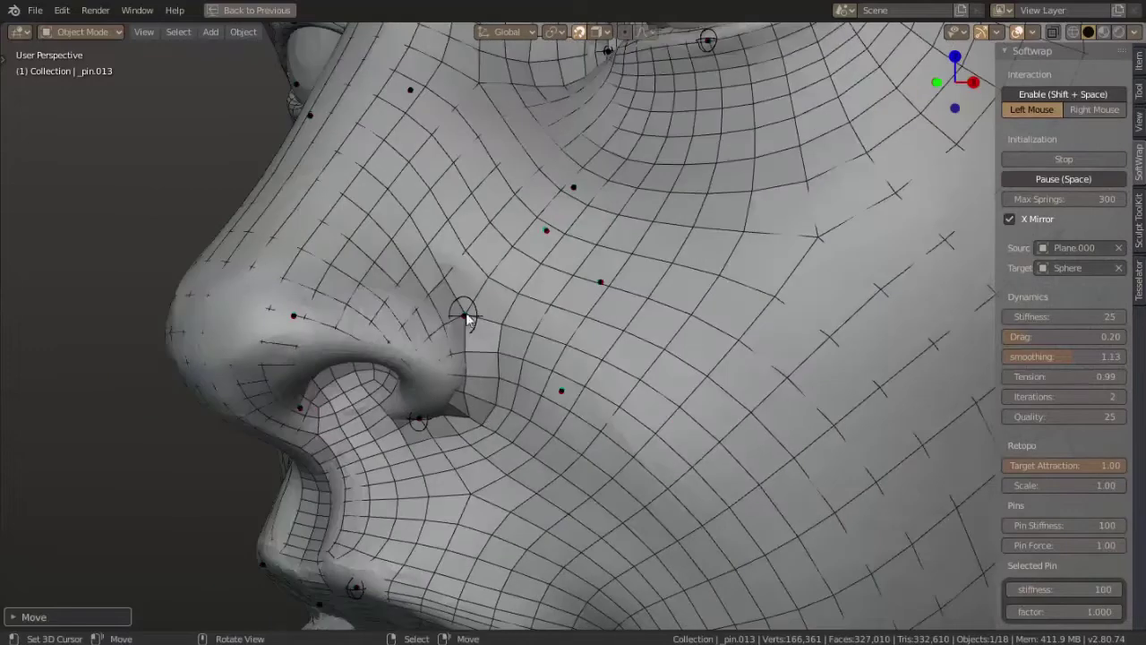
left_click(472, 313)
key("space")
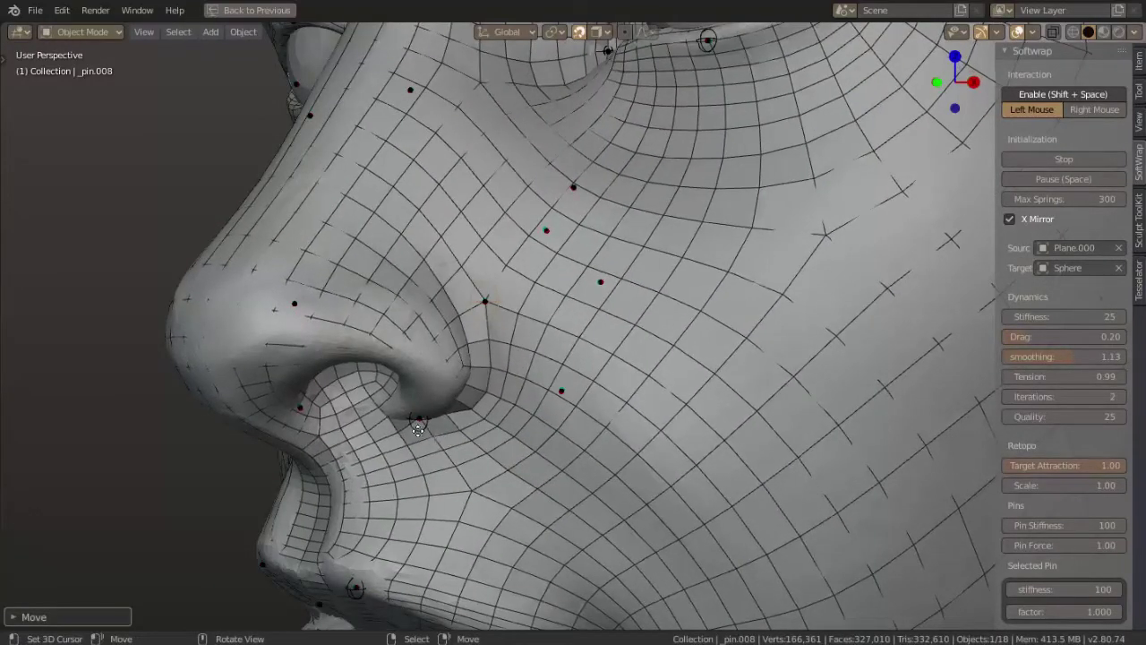
left_click_drag(447, 435, 428, 403)
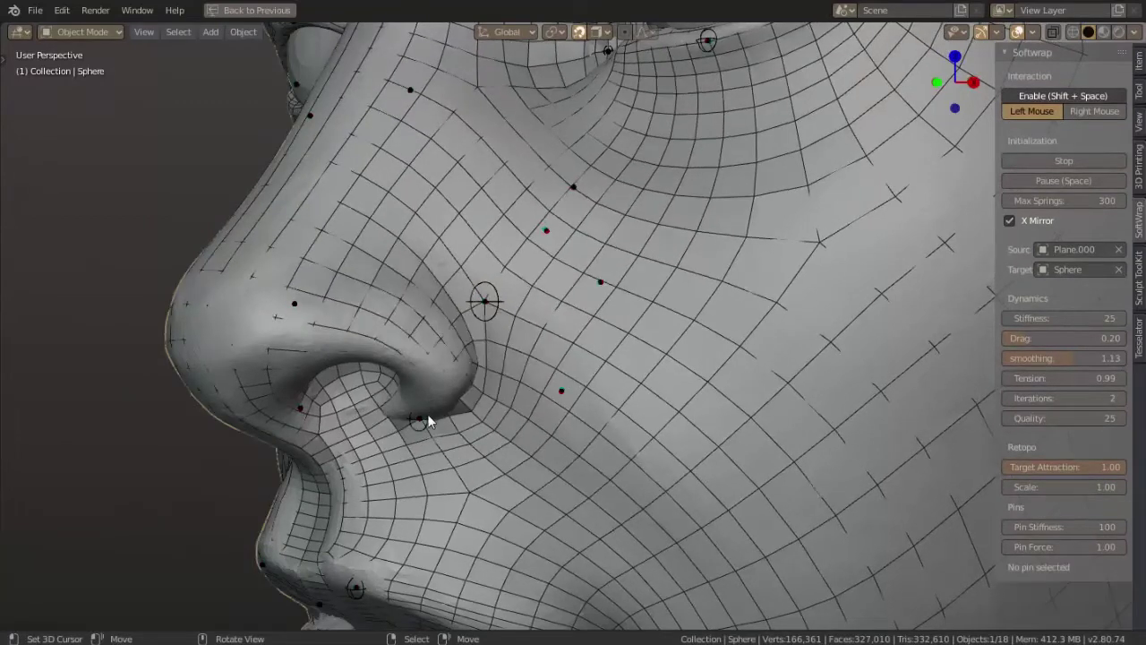
Step: Add a new pin on Plane.000 inside the nostril and pause the wrap
left_click(424, 421)
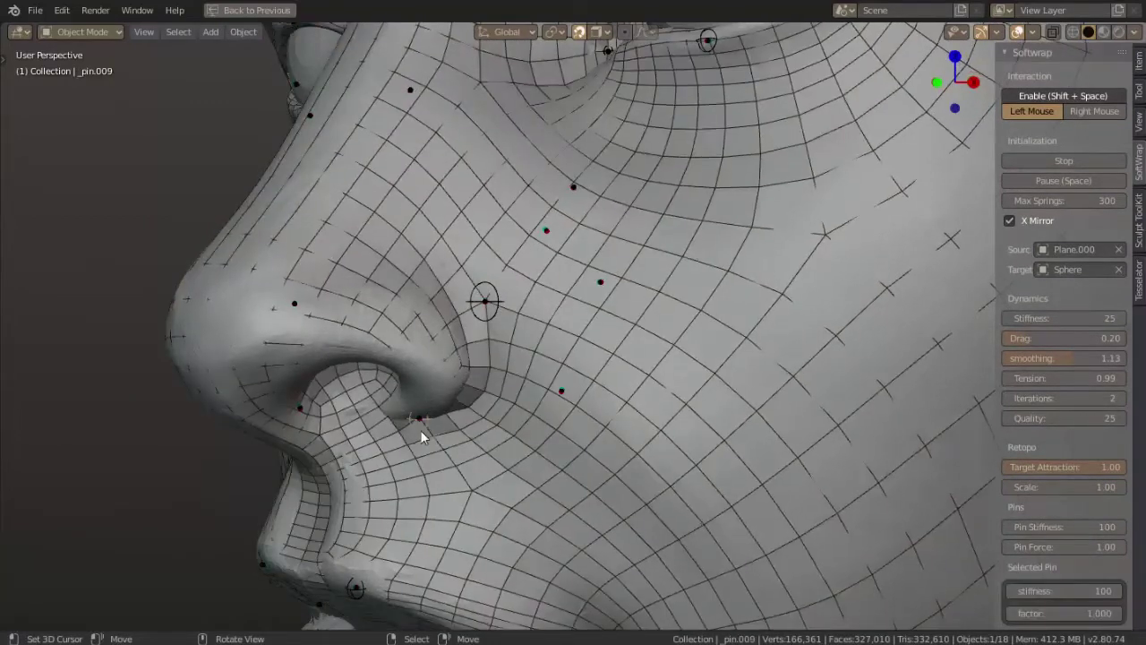
left_click_drag(421, 431, 399, 435)
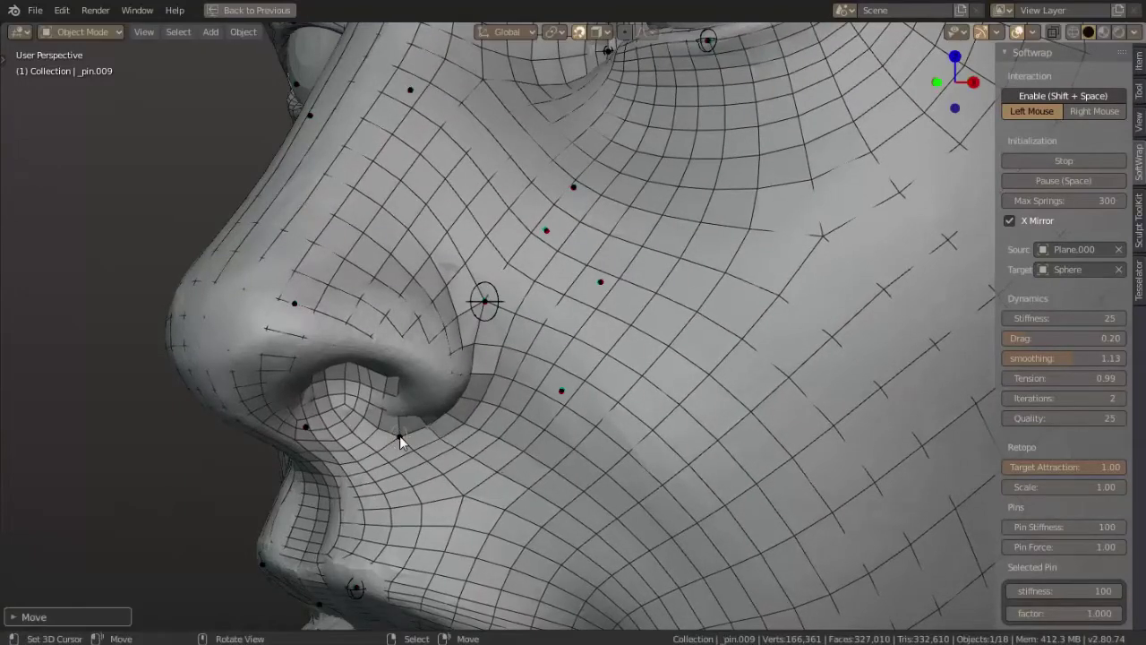
key("space")
scroll(400, 435, "down", 5)
mouse_move(417, 437)
middle_mouse_down()
mouse_move(590, 500)
mouse_move(504, 478)
middle_mouse_up()
Step: Run the wrap briefly, pause it, and bring the ear into side view
scroll(460, 478, "up", 3)
scroll(458, 479, "up", 2)
key("space")
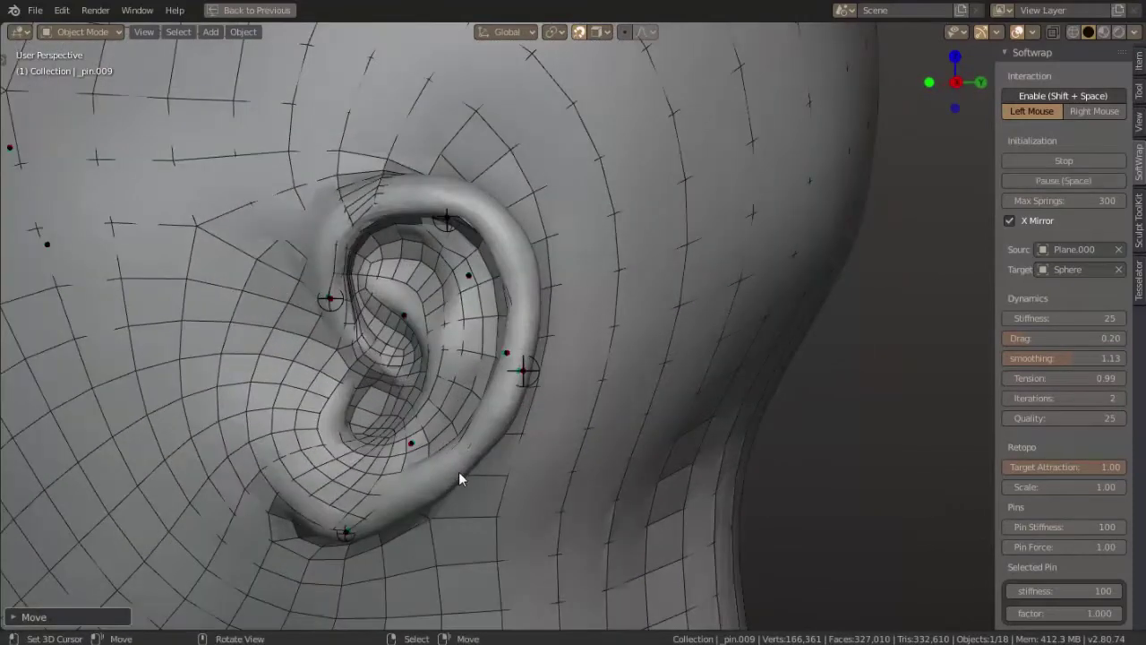
key("space")
mouse_move(470, 365)
middle_mouse_down()
mouse_move(466, 423)
mouse_move(450, 397)
middle_mouse_up()
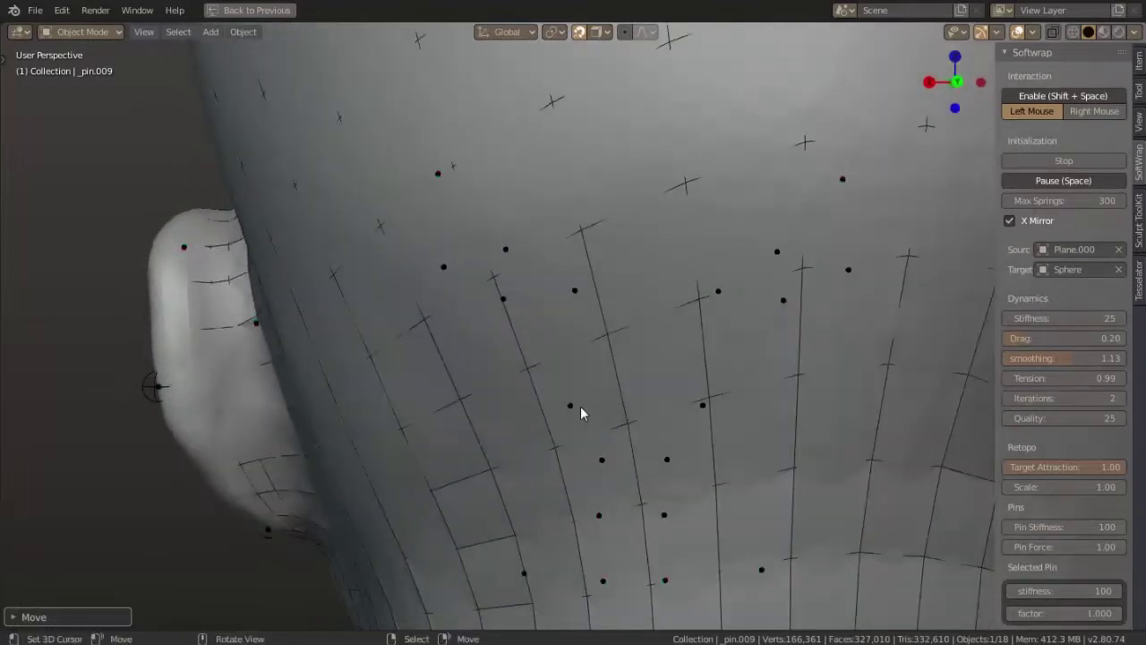
mouse_move(599, 415)
middle_mouse_down()
mouse_move(600, 391)
mouse_move(717, 409)
middle_mouse_up()
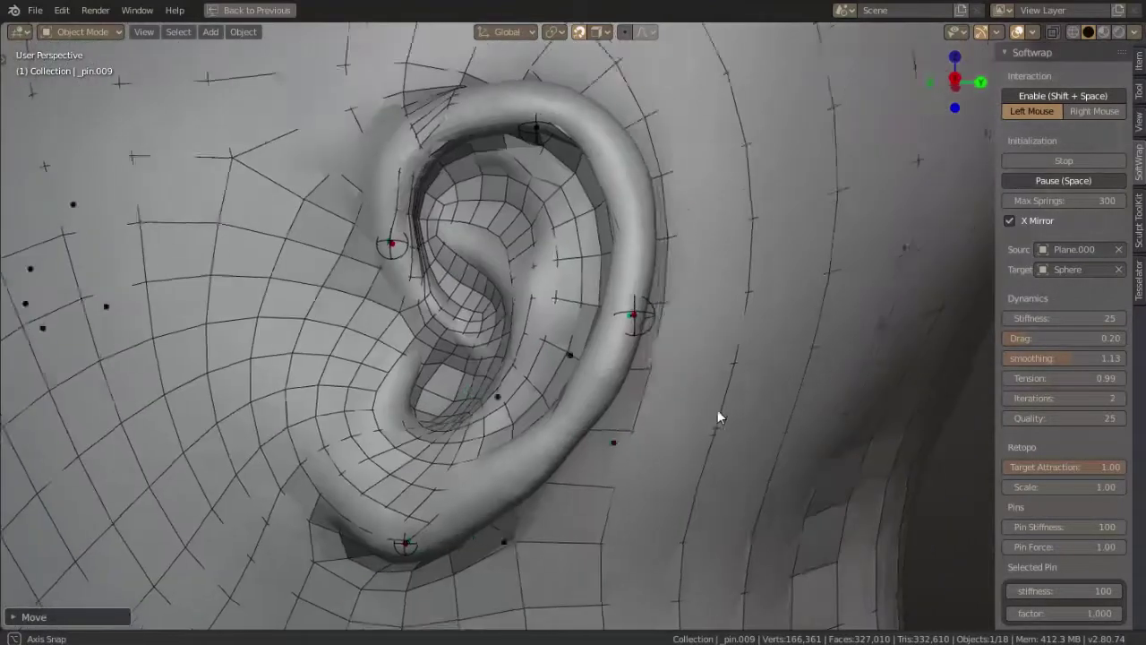
Step: Move the ear-rim pin onto the sculpted ear's folds, then review the whole head
left_click(661, 327)
left_click(658, 323)
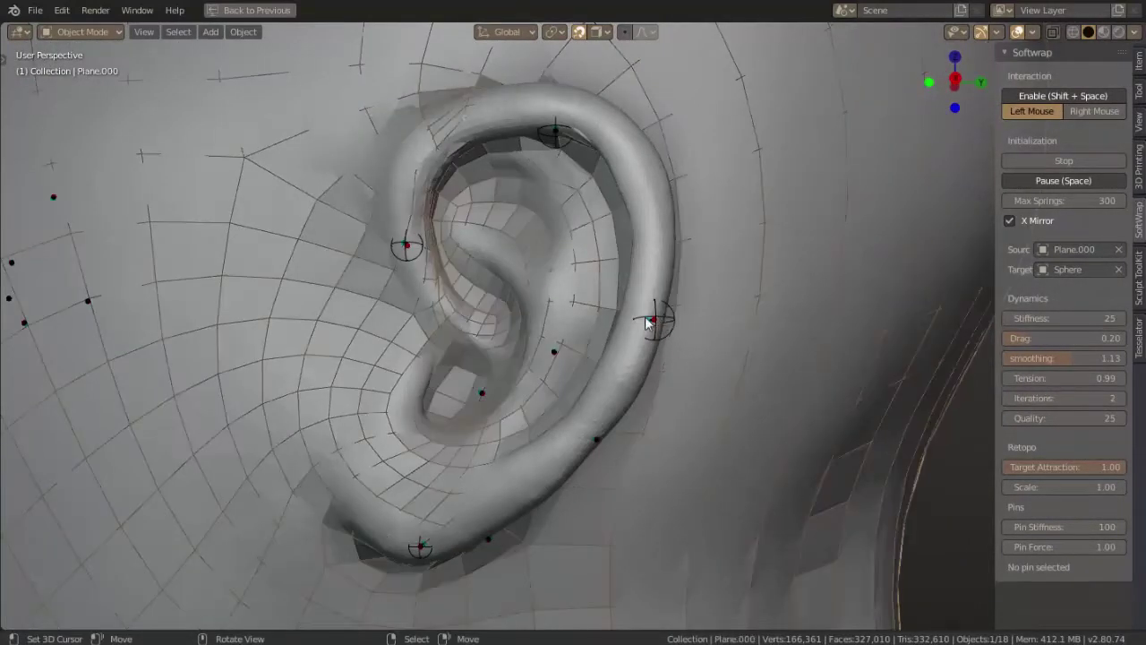
mouse_move(658, 322)
middle_mouse_down()
mouse_move(659, 375)
mouse_move(814, 439)
mouse_move(842, 440)
middle_mouse_up()
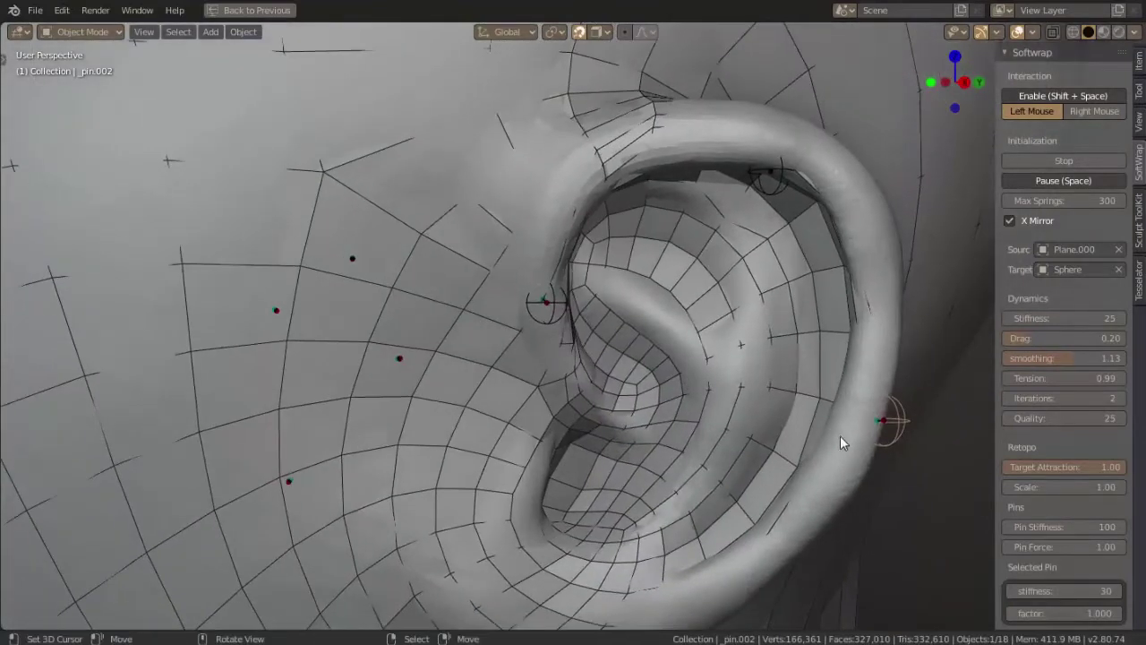
left_click(805, 398)
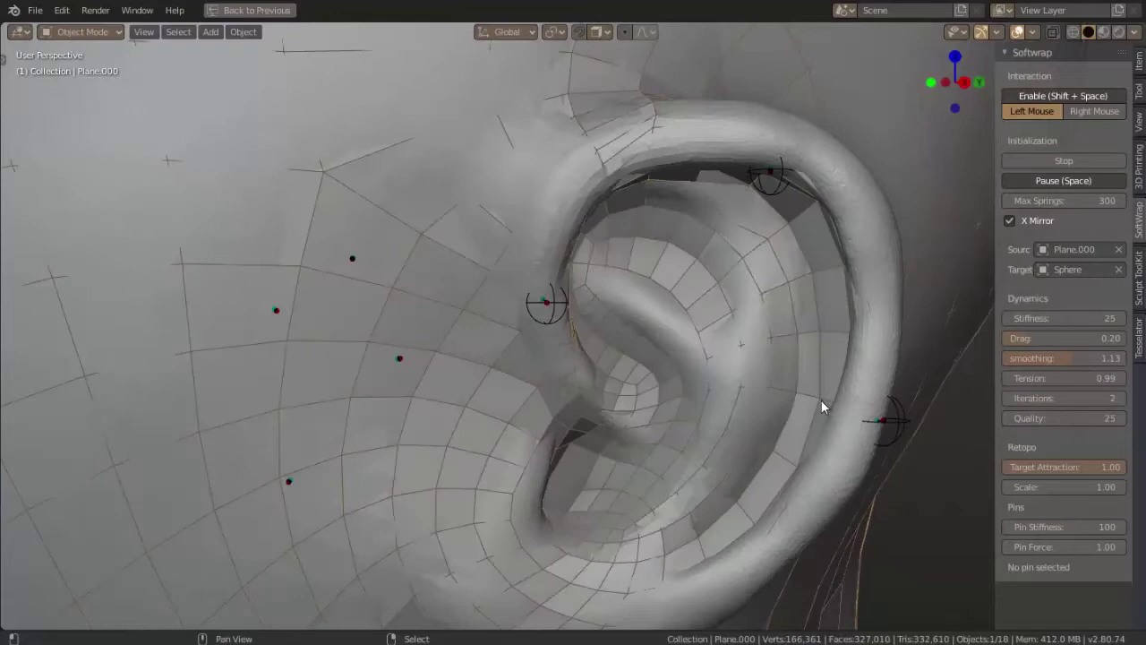
key("g")
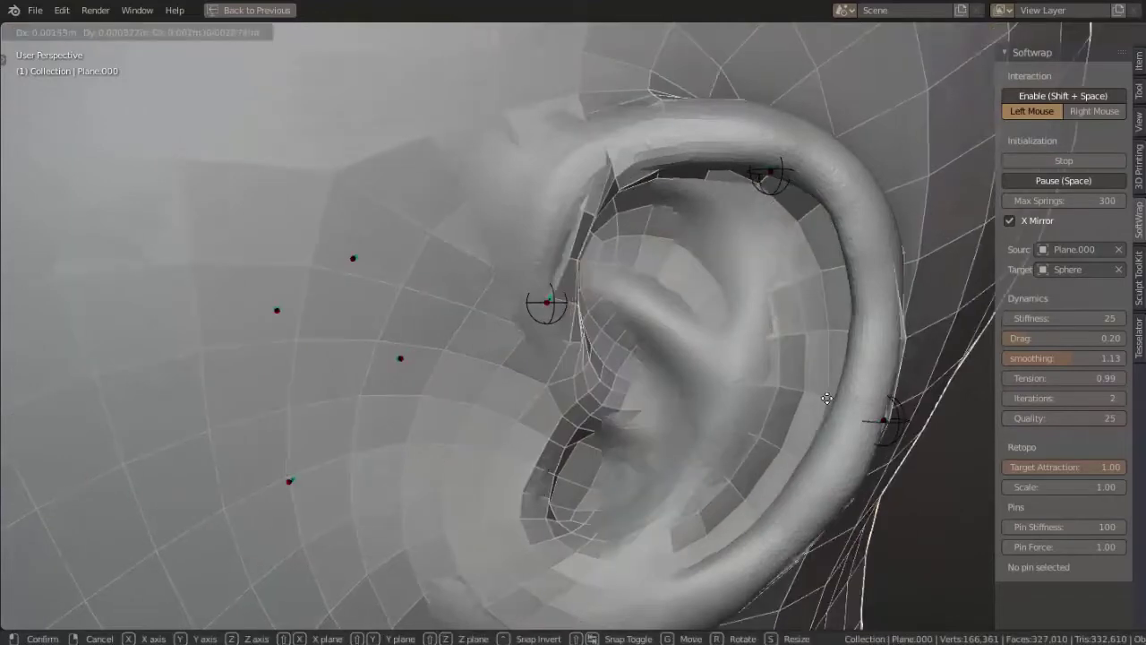
left_click(866, 390)
scroll(860, 389, "down", 5)
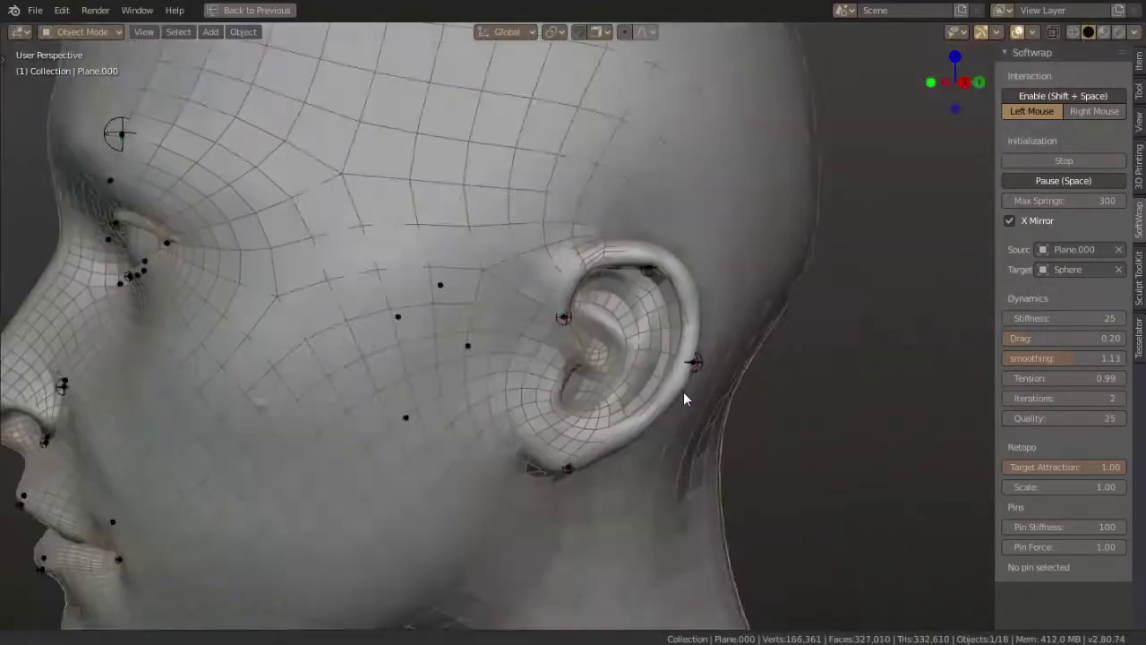
mouse_move(683, 391)
middle_mouse_down()
mouse_move(729, 458)
mouse_move(763, 479)
mouse_move(743, 430)
mouse_move(796, 437)
middle_mouse_up()
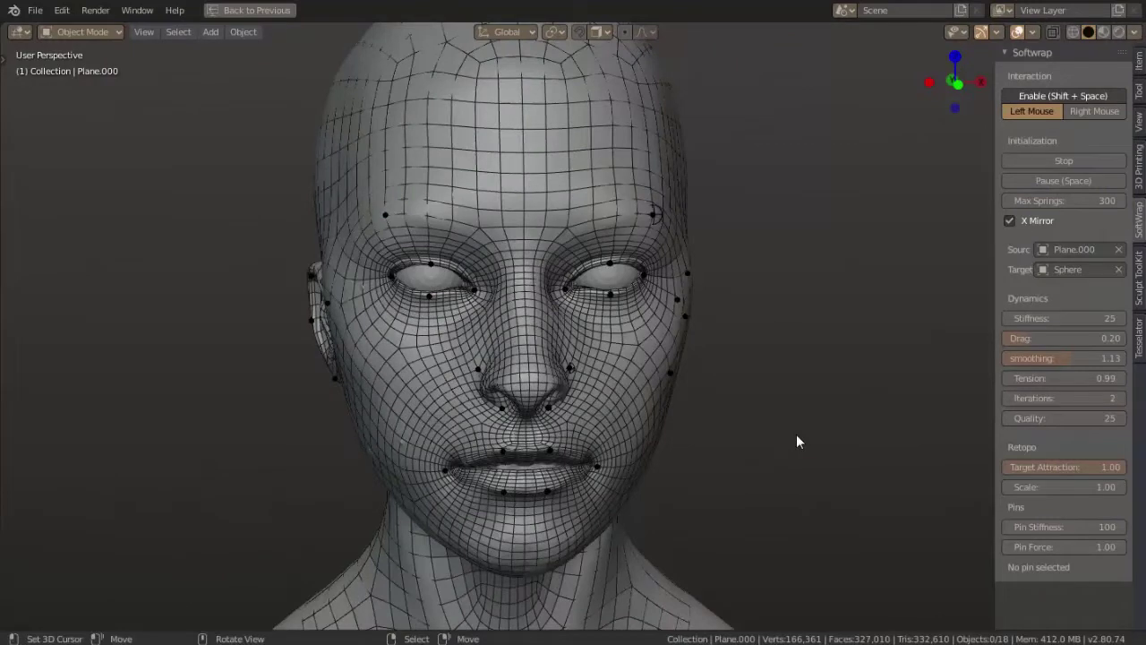
mouse_move(796, 434)
middle_mouse_down()
mouse_move(789, 448)
mouse_move(787, 424)
middle_mouse_up()
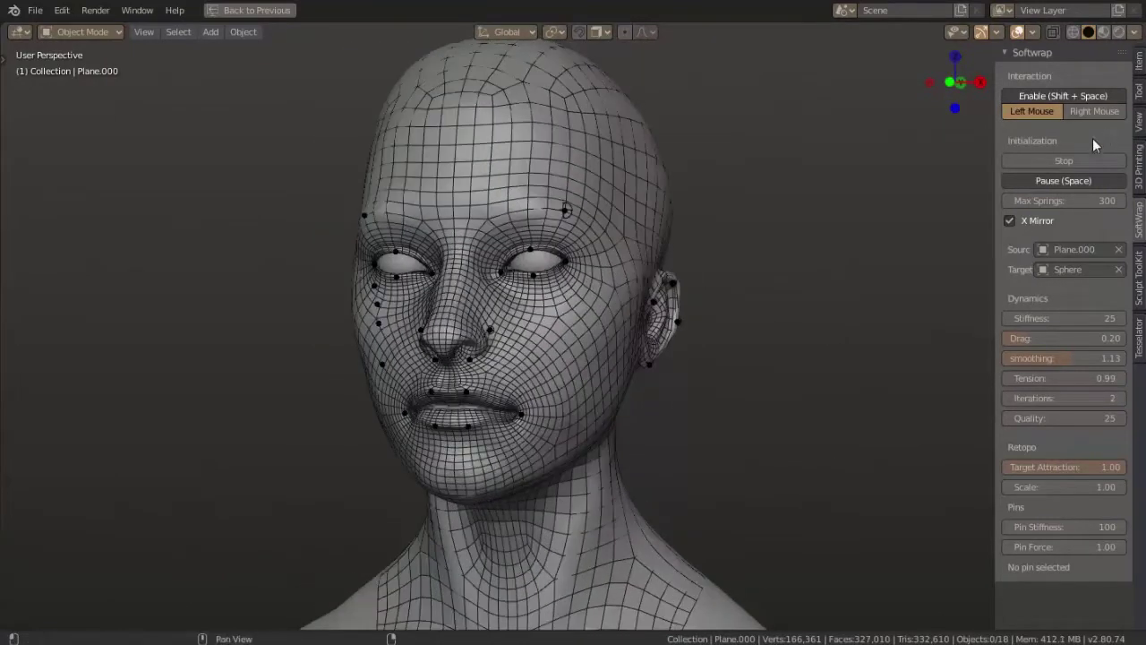
Step: Stop Softwrap and move Plane.000 along X to sit beside the sculpt
left_click(1070, 160)
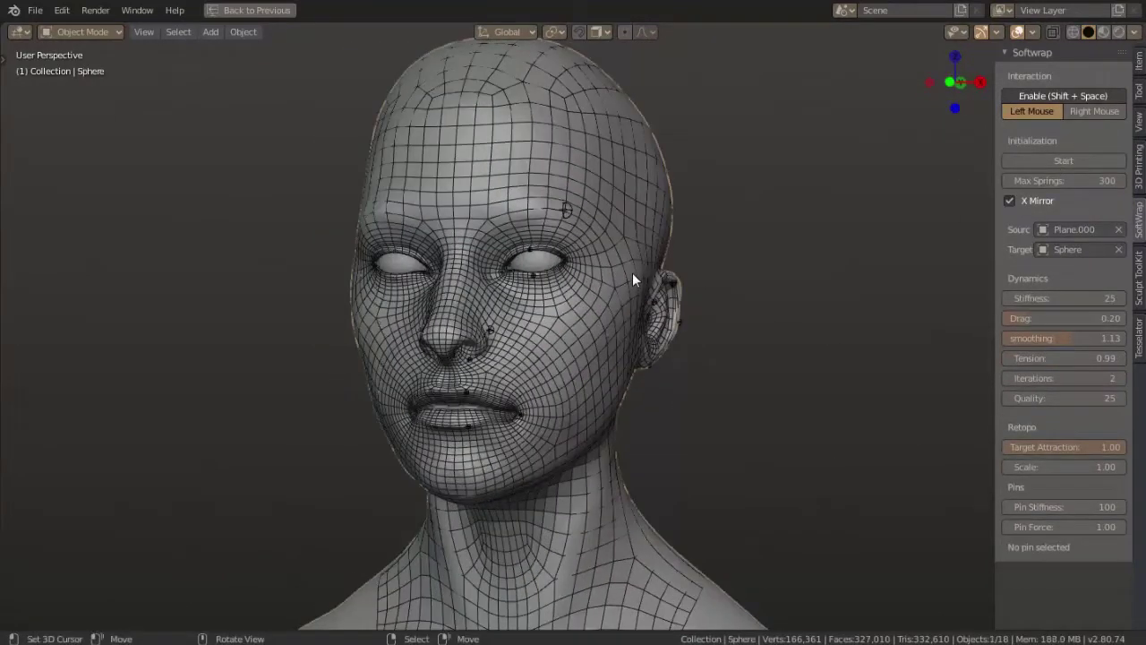
middle_click_drag(632, 272, 643, 286)
left_click(595, 214)
key("g")
key("x")
left_click(950, 181)
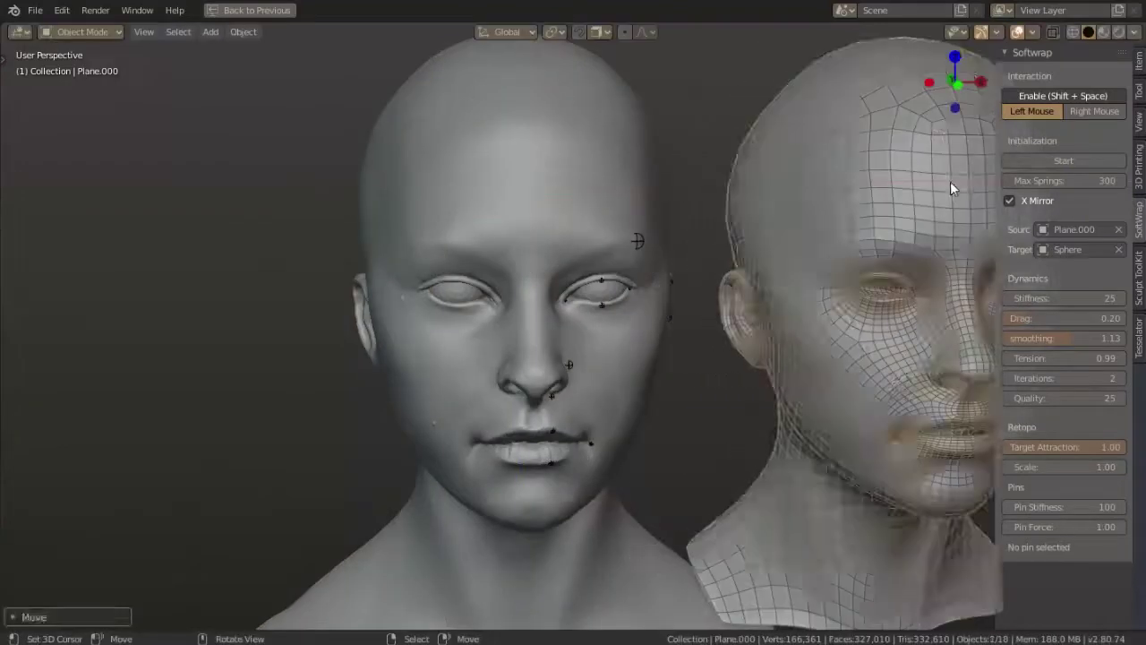
Step: Orbit and zoom to inspect the retopo head's quad flow from the side
mouse_move(951, 183)
middle_mouse_down()
mouse_move(737, 191)
mouse_move(793, 409)
mouse_move(806, 388)
mouse_move(675, 411)
mouse_move(744, 401)
mouse_move(717, 507)
mouse_move(732, 522)
mouse_move(814, 493)
mouse_move(762, 376)
mouse_move(695, 393)
mouse_move(652, 422)
mouse_move(655, 473)
mouse_move(715, 468)
mouse_move(681, 451)
mouse_move(538, 462)
middle_mouse_up()
scroll(717, 507, "up", 3)
scroll(656, 412, "up", 3)
scroll(654, 474, "down", 3)
scroll(652, 475, "down", 3)
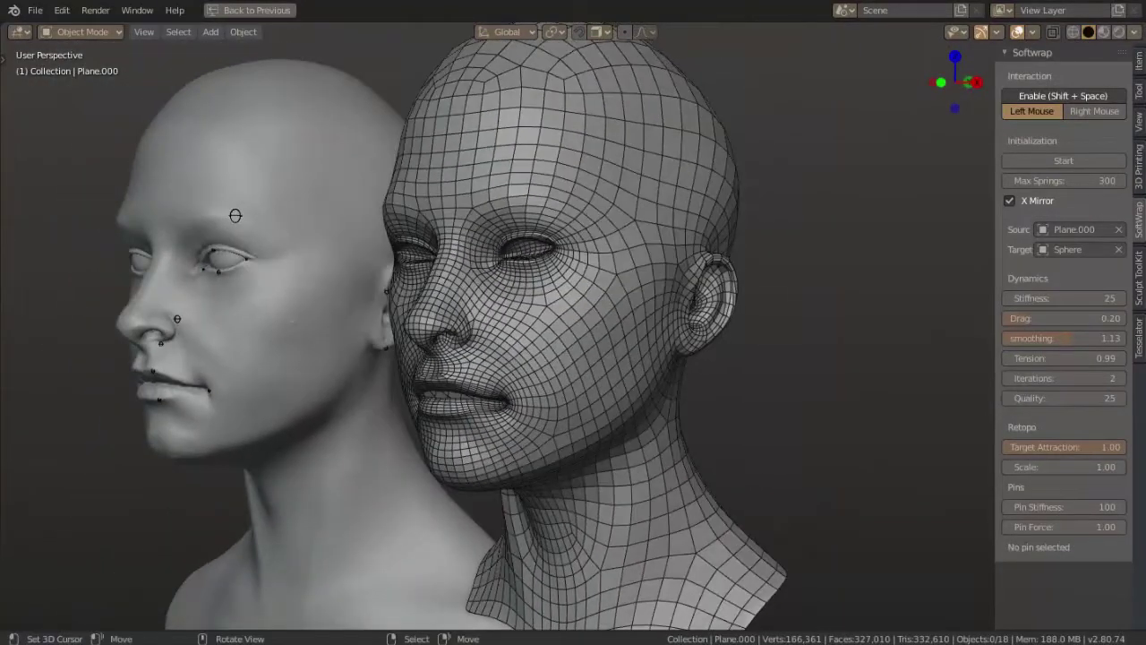